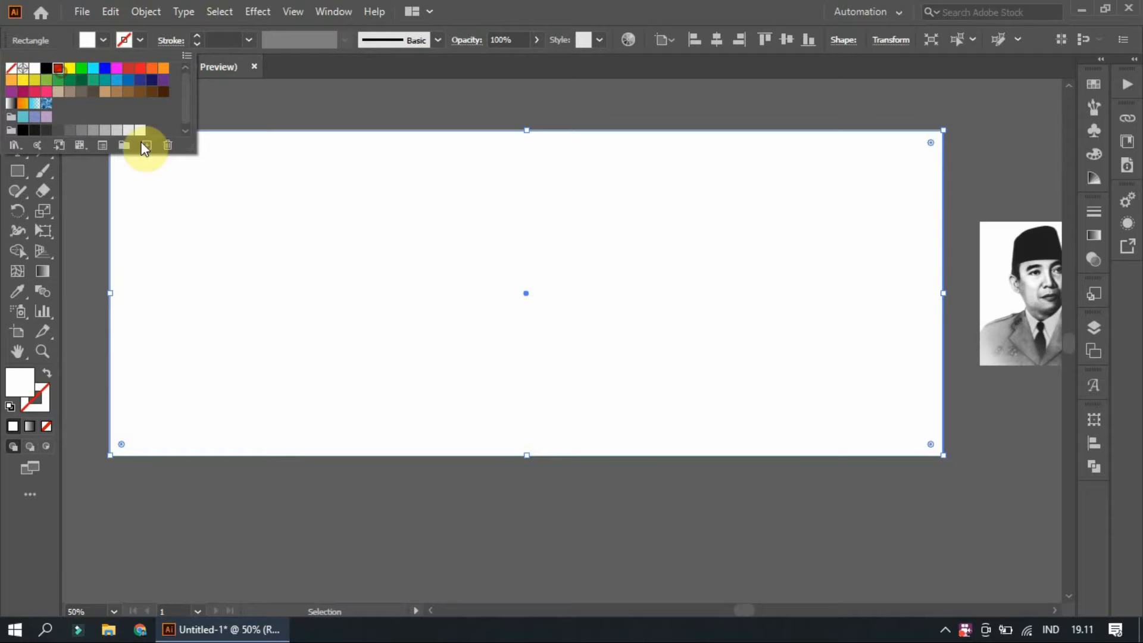
Step: Fill the background rectangle with red and cover the banner's right-hand part with a full-height white rectangle
click(57, 70)
click(344, 523)
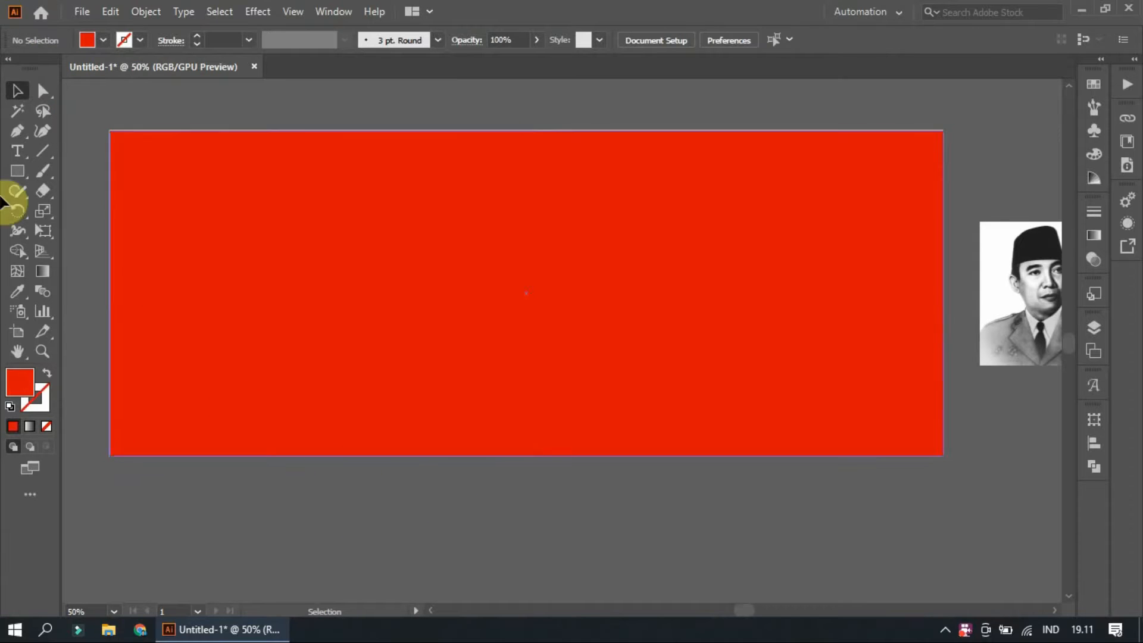
click(17, 171)
drag(944, 131, 618, 456)
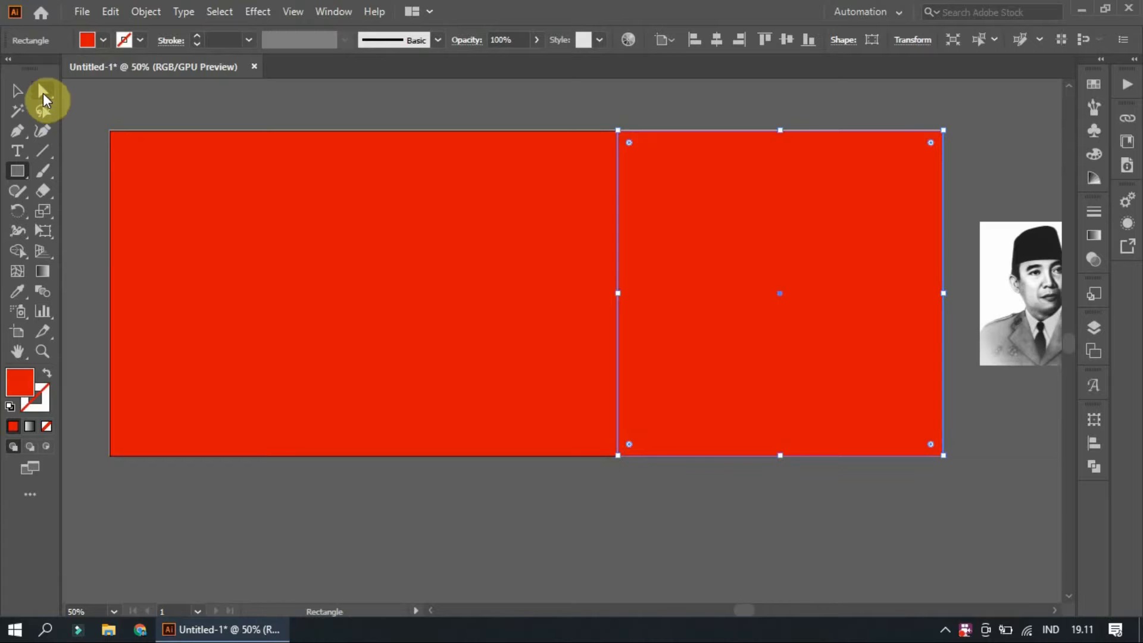
click(34, 70)
click(40, 219)
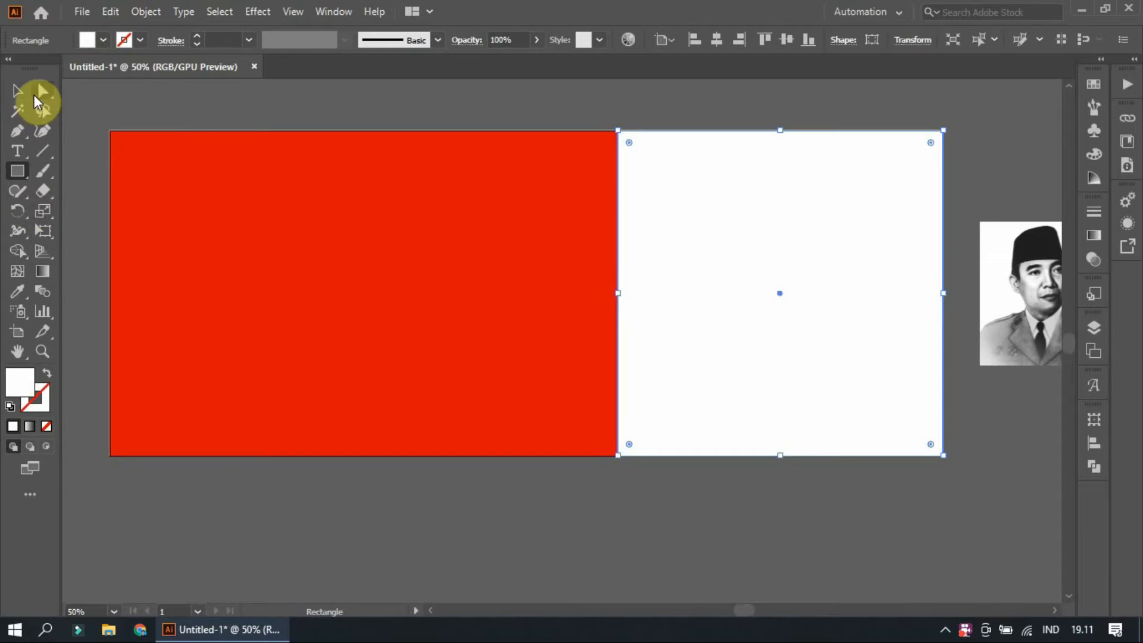
Step: Move the white rectangle's upper-left corner to the right so its left side becomes a diagonal edge
click(41, 93)
click(213, 99)
drag(618, 131, 743, 132)
click(638, 242)
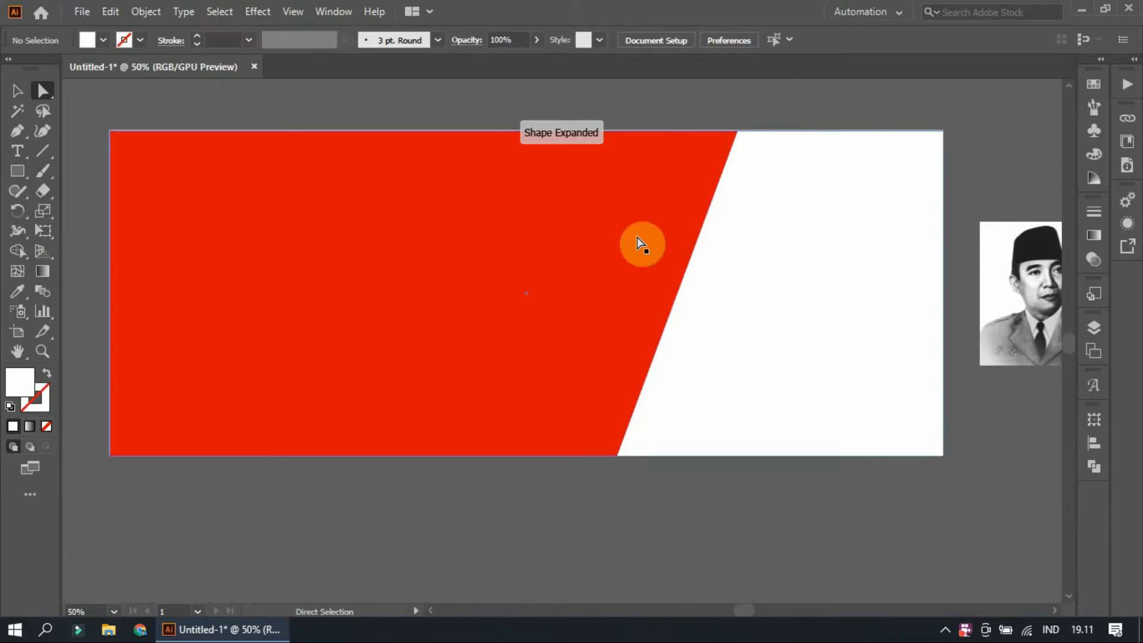
Step: Draw a narrow vertical white rectangle from the banner's top edge and place it just left of the diagonal
click(26, 171)
mouse_move(390, 130)
mouse_down()
mouse_move(459, 347)
mouse_move(450, 340)
mouse_up()
click(37, 89)
click(376, 116)
drag(425, 235, 631, 272)
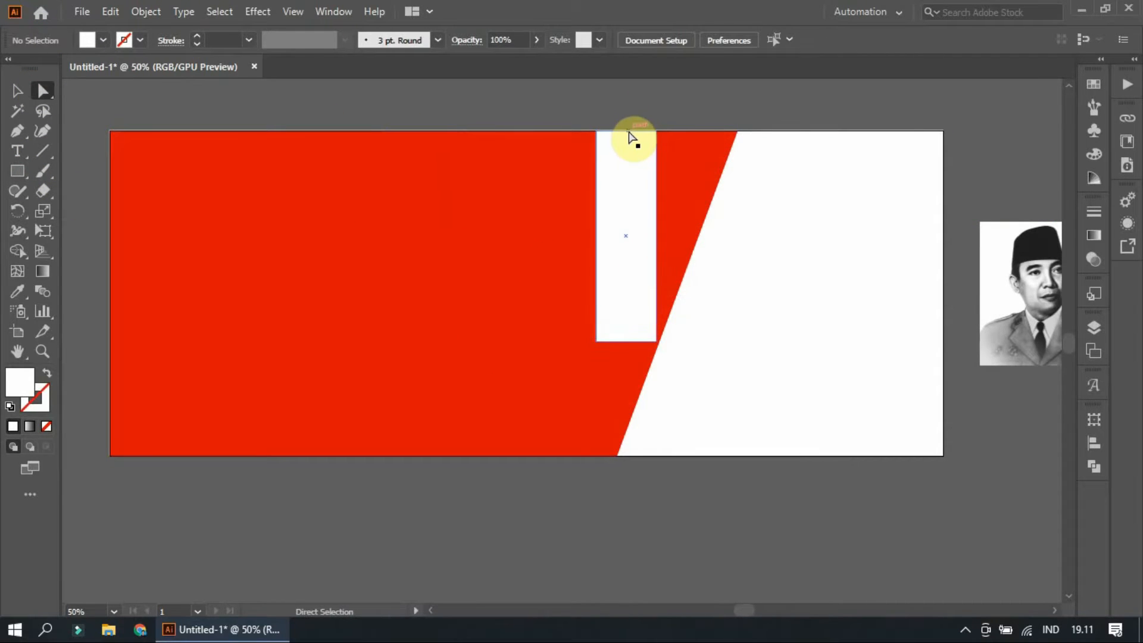
Step: Slant the narrow rectangle parallel to the diagonal edge and shift it so that it overlaps that edge
drag(631, 137, 706, 138)
click(735, 113)
drag(697, 195, 713, 217)
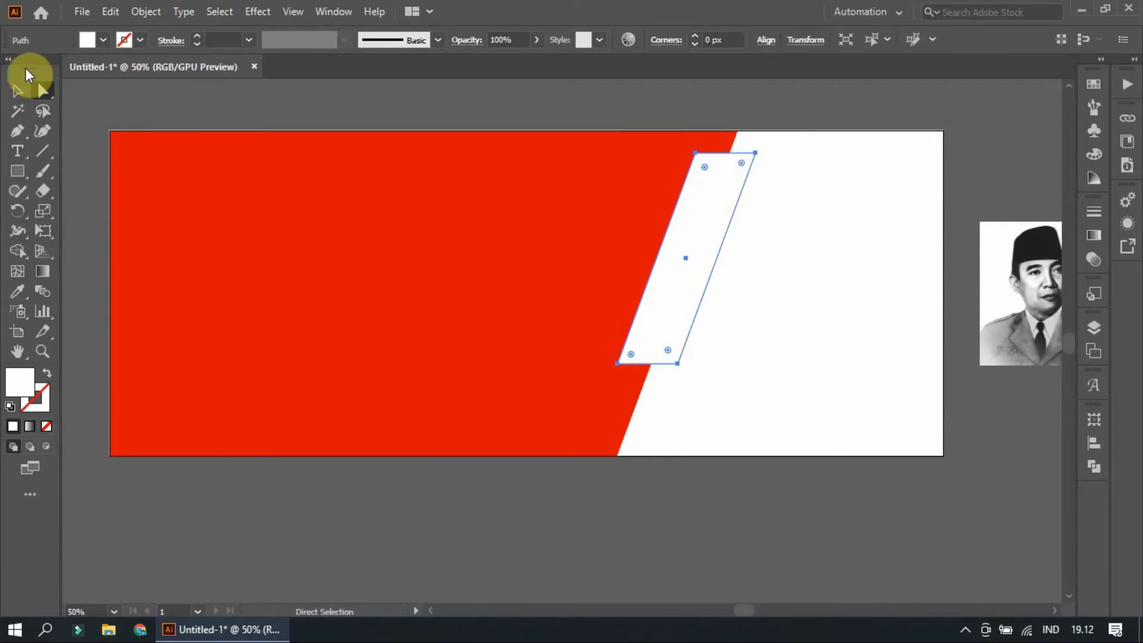
Step: Fill the slanted bar with a darker red and scale it down over the diagonal edge
click(102, 43)
click(124, 67)
click(103, 163)
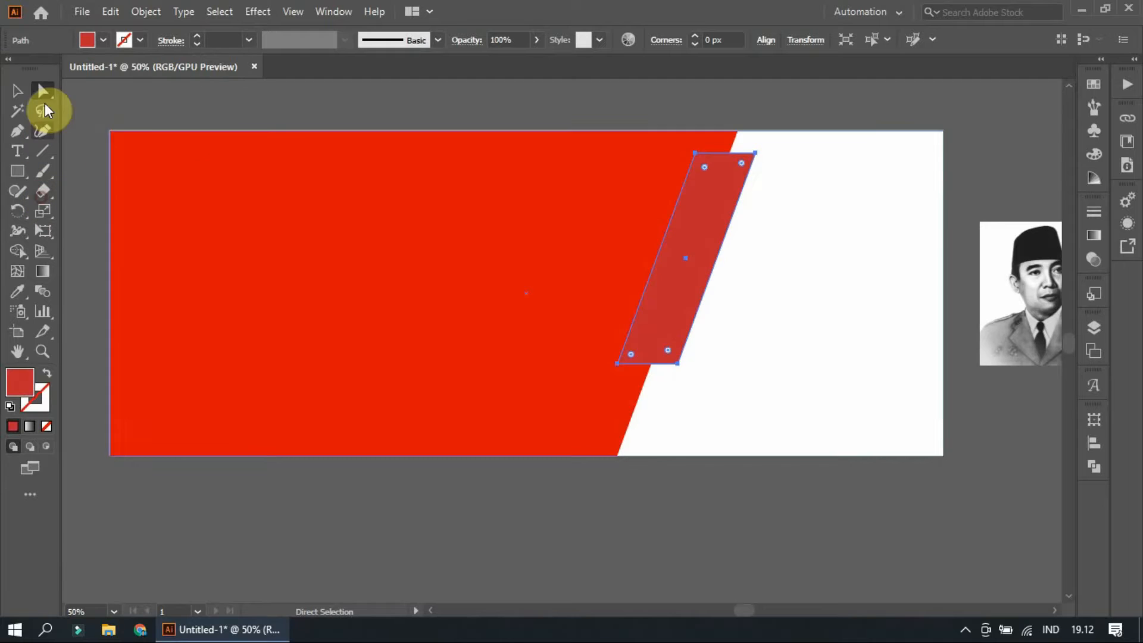
click(21, 91)
drag(755, 153, 712, 177)
Step: Place a smaller copy of the dark-red bar lower on the red area, left of the diagonal, and colour it white
drag(707, 213, 622, 344)
drag(655, 288, 635, 328)
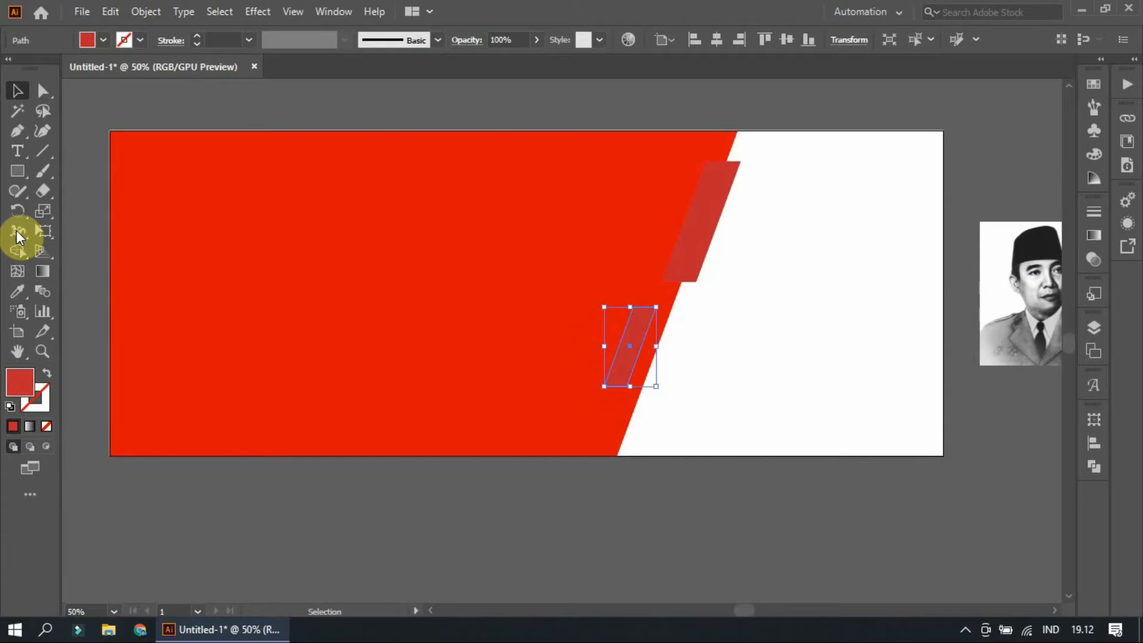
click(17, 291)
click(764, 384)
click(47, 93)
click(531, 200)
scroll(656, 285, down, 2)
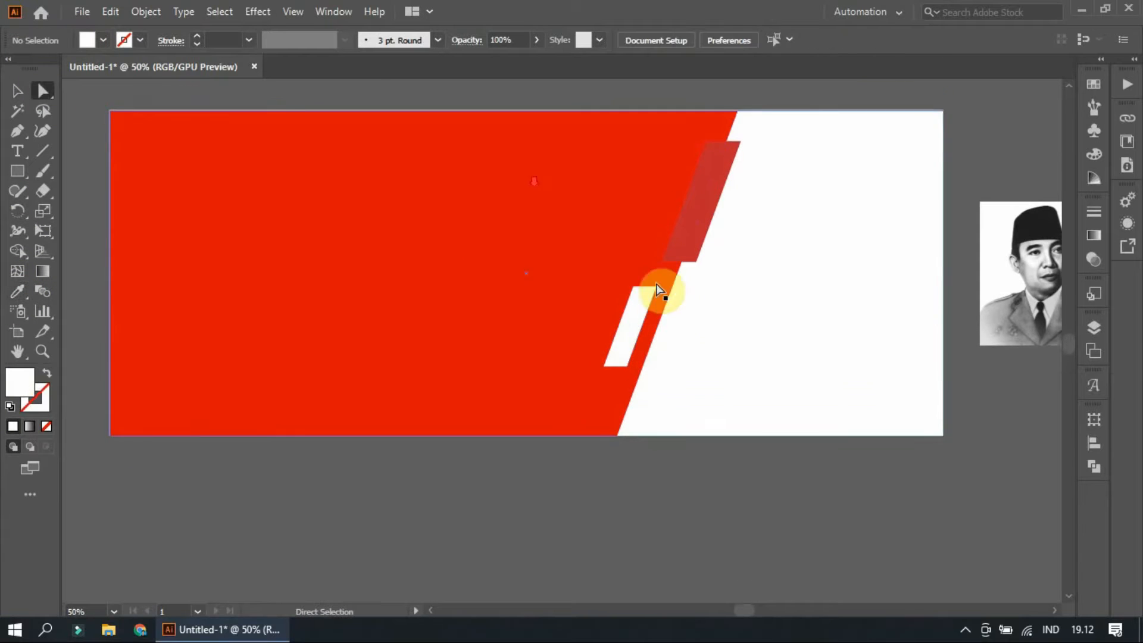
Step: Place an enlarged red copy of the small white bar right of the diagonal, extending past the banner's bottom edge
drag(631, 313, 646, 408)
click(17, 90)
drag(668, 363, 744, 327)
click(17, 291)
click(374, 290)
Step: Split the dark-red bar along the diagonal with the Shape Builder, merging its left part into the white area
click(17, 90)
click(704, 168)
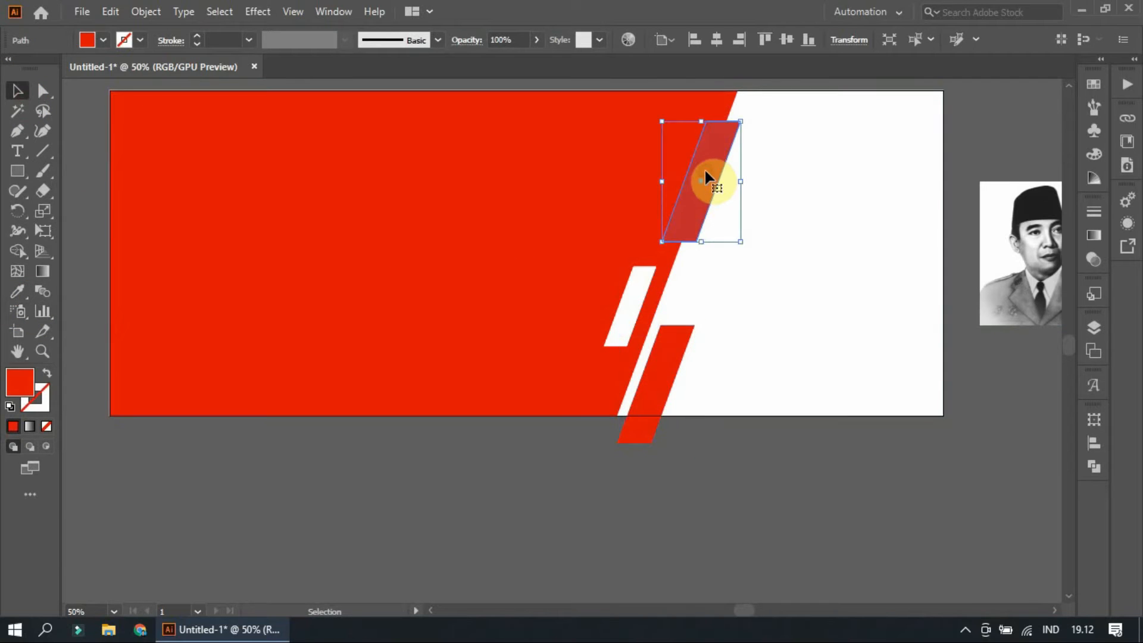
click(419, 133)
click(779, 173)
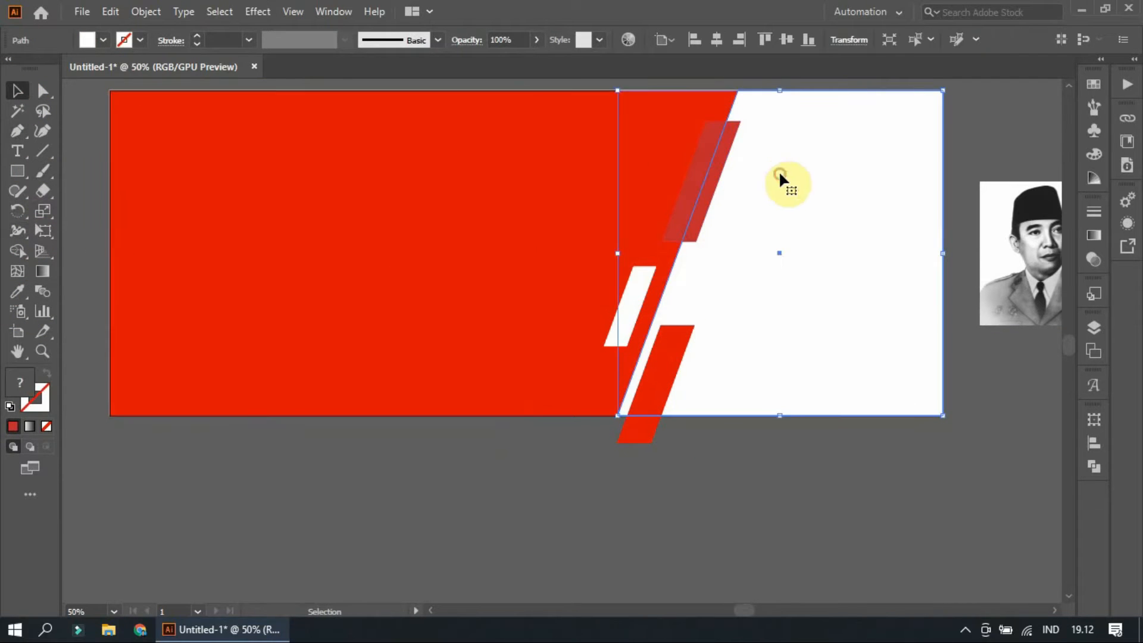
click(17, 250)
scroll(729, 137, up, 1)
click(701, 135)
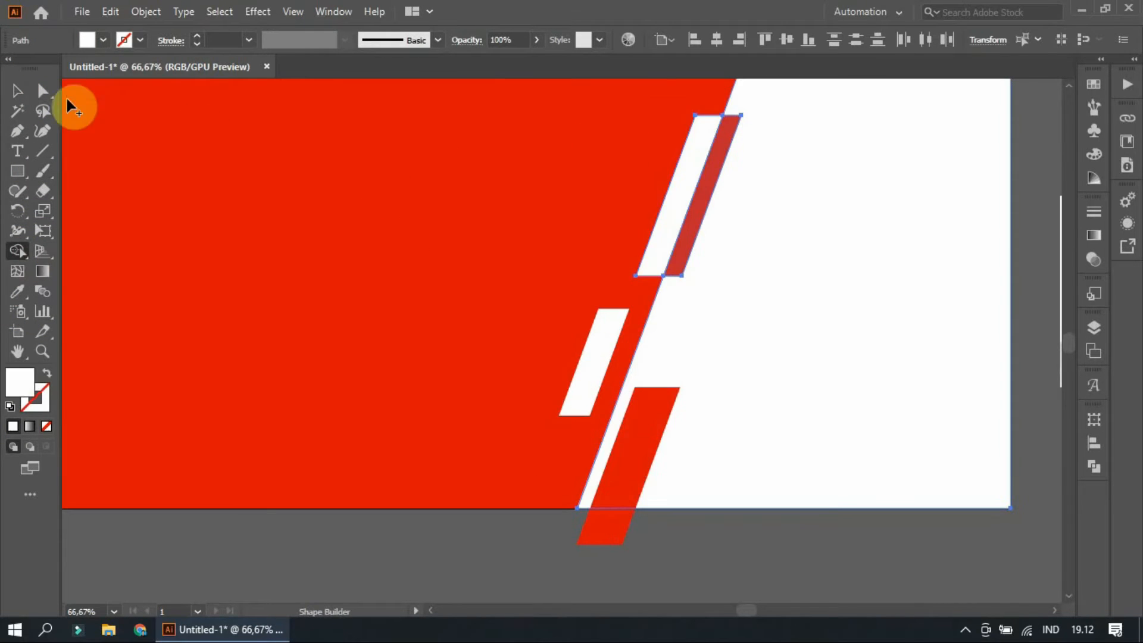
Step: Recolour the remaining dark-red strip with the background's bright red using the Eyedropper
click(17, 90)
scroll(536, 149, up, 2)
click(735, 179)
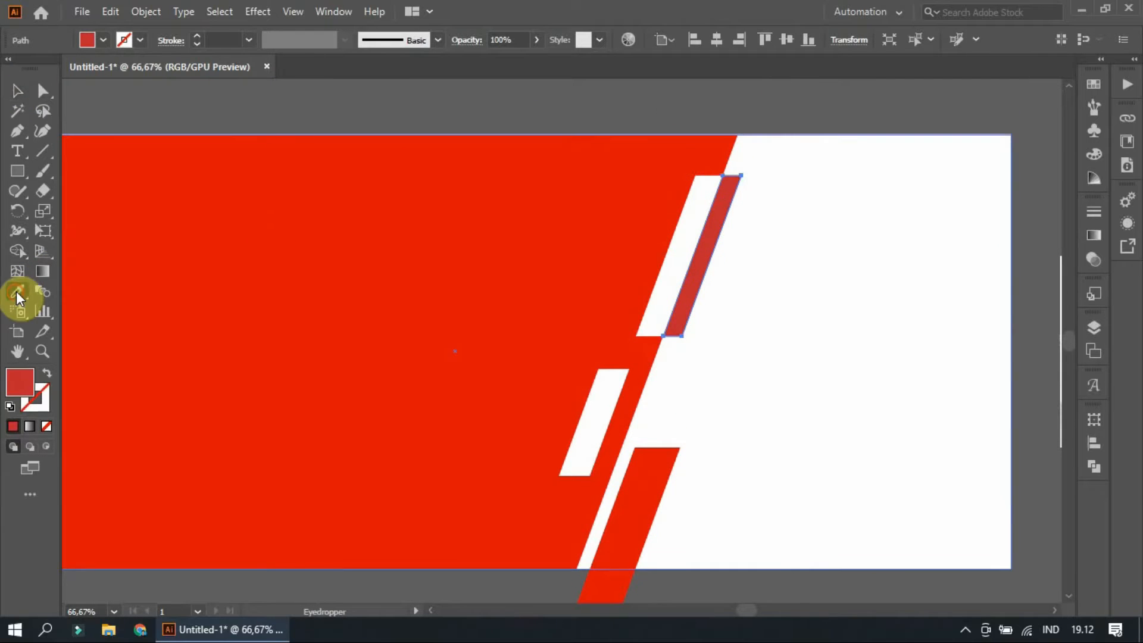
click(523, 112)
scroll(572, 166, down, 2)
scroll(666, 381, up, 1)
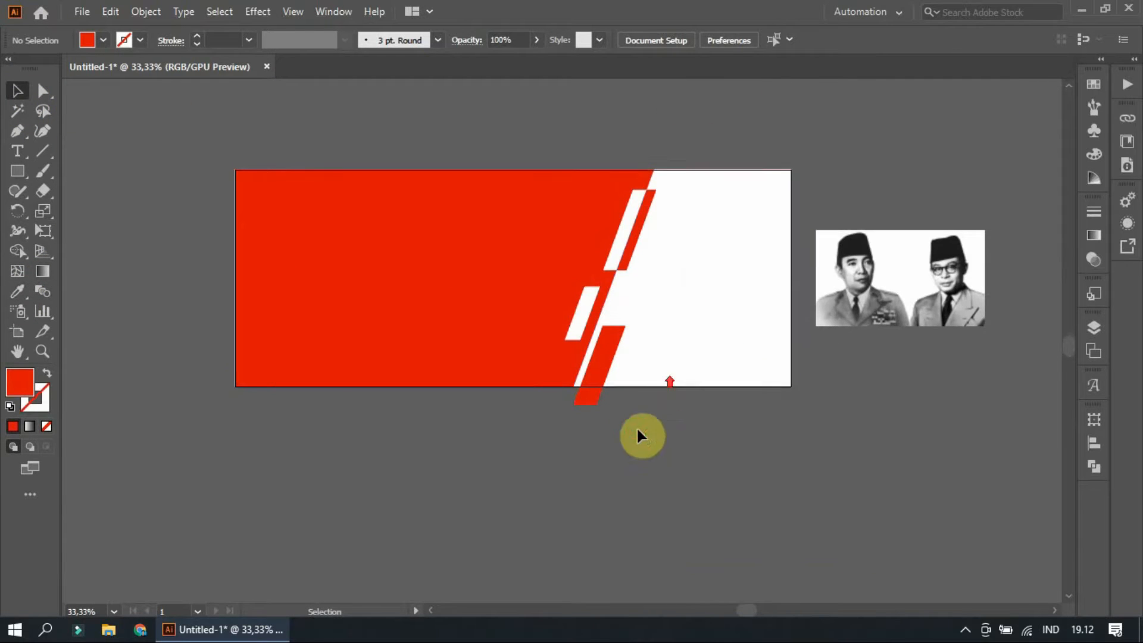
Step: Select the white and red strips of the upper bar together and scale them up past the banner's top edge
scroll(561, 171, up, 1)
click(665, 220)
shift+click(703, 204)
drag(707, 198, 749, 141)
click(776, 129)
scroll(778, 128, down, 2)
scroll(739, 168, up, 4)
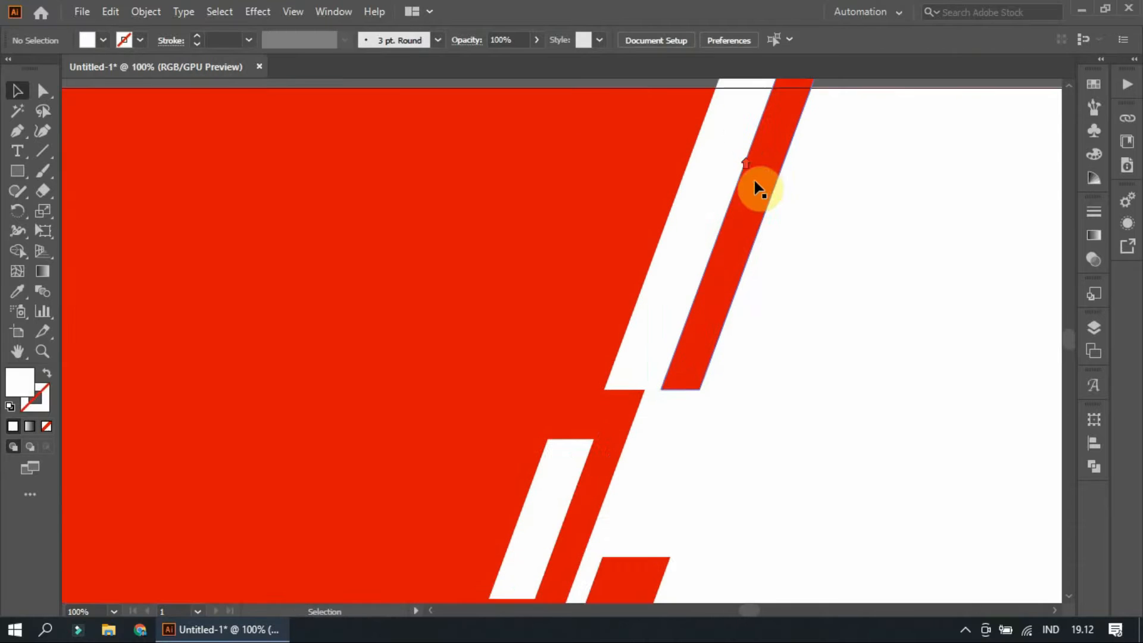
Step: Fit the upper white-and-red bar to the banner's top edge and align its seam with the diagonal
click(752, 180)
shift+click(718, 163)
scroll(756, 356, up, 3)
drag(758, 226, 827, 167)
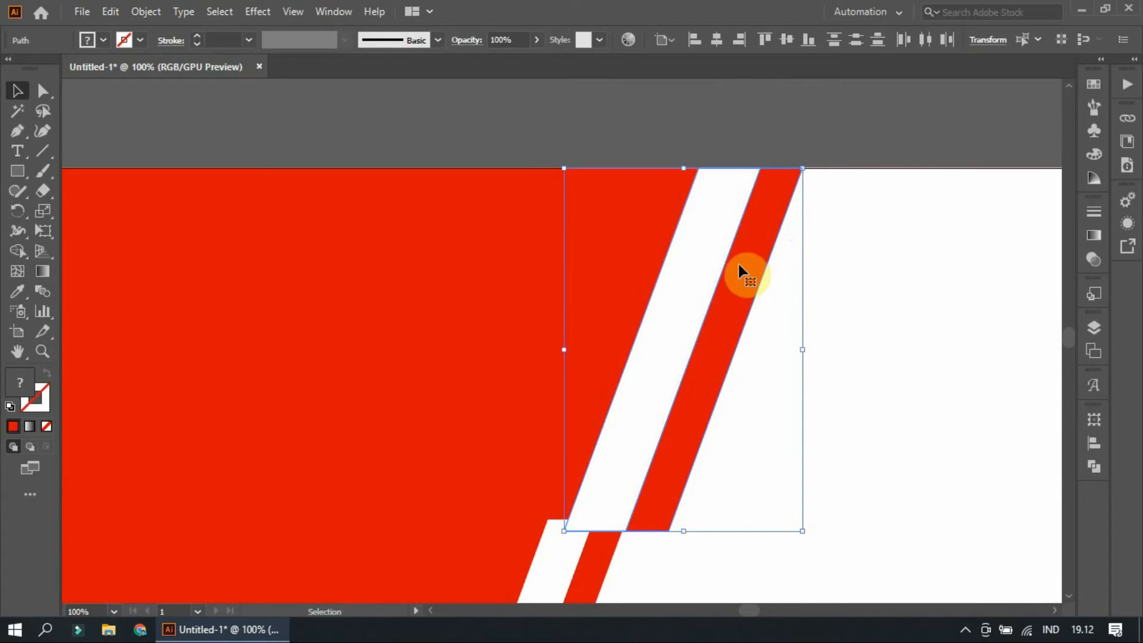
key(ctrl+z)
drag(763, 229, 807, 170)
scroll(671, 429, up, 4)
mouse_move(545, 375)
mouse_down()
mouse_move(527, 374)
mouse_move(538, 388)
mouse_up()
scroll(538, 387, down, 6)
click(618, 173)
Step: Duplicate the small white bar directly above itself, left of the diagonal
scroll(696, 444, up, 2)
click(667, 334)
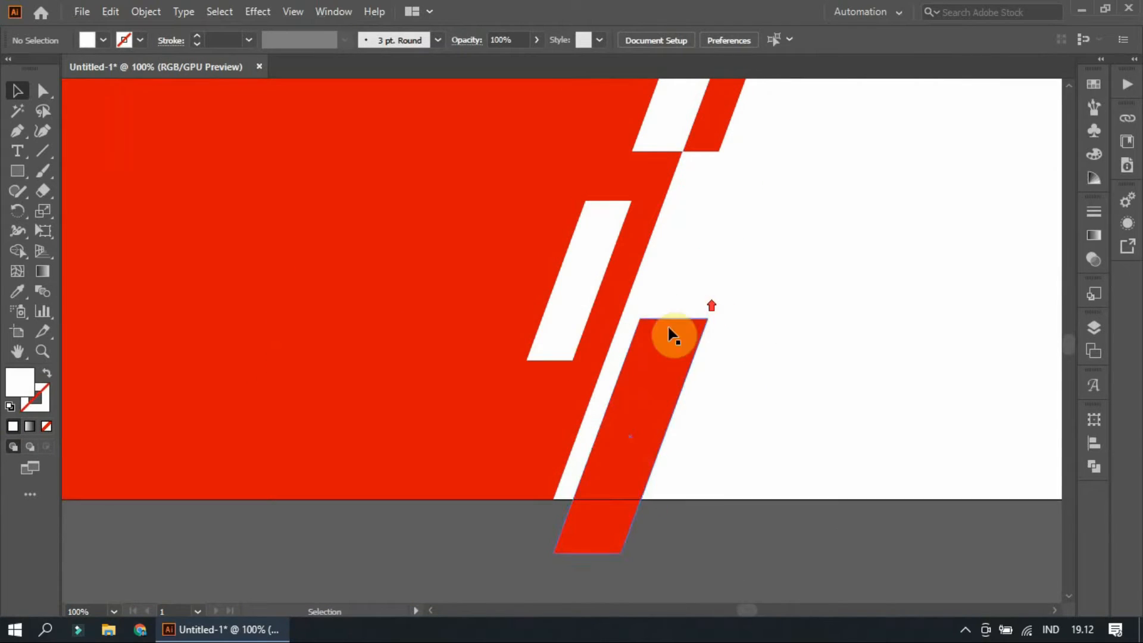
scroll(571, 292, up, 5)
drag(586, 465, 598, 277)
Step: Cut the duplicated white bar with a horizontal line using the Shape Builder, keeping only its short lower piece
click(42, 150)
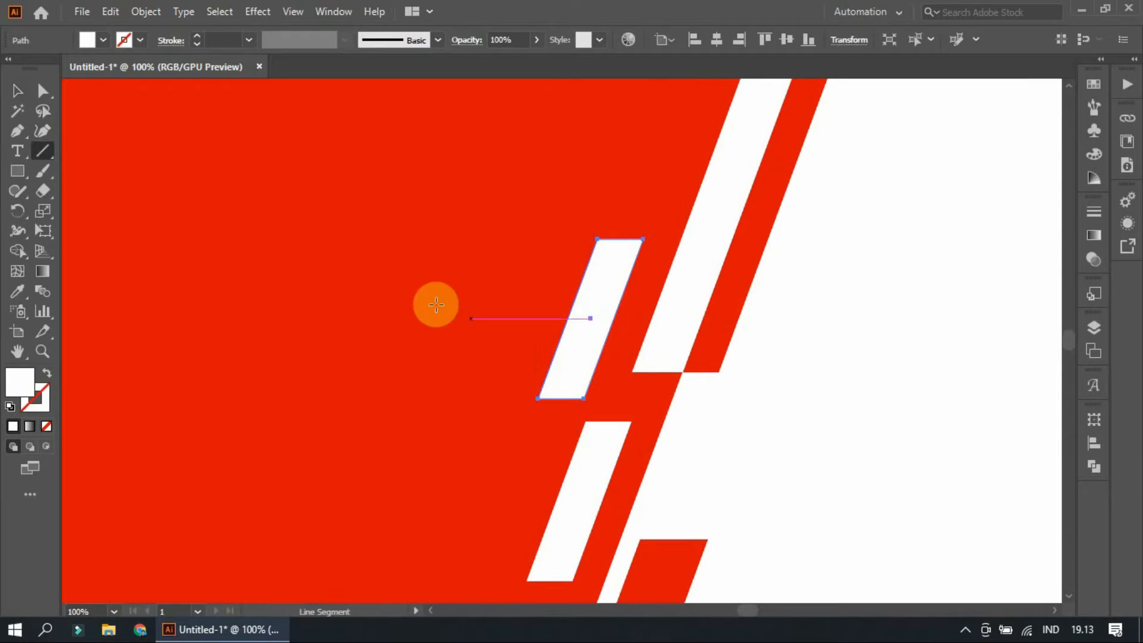
drag(491, 360, 696, 374)
shift+click(559, 276)
click(18, 251)
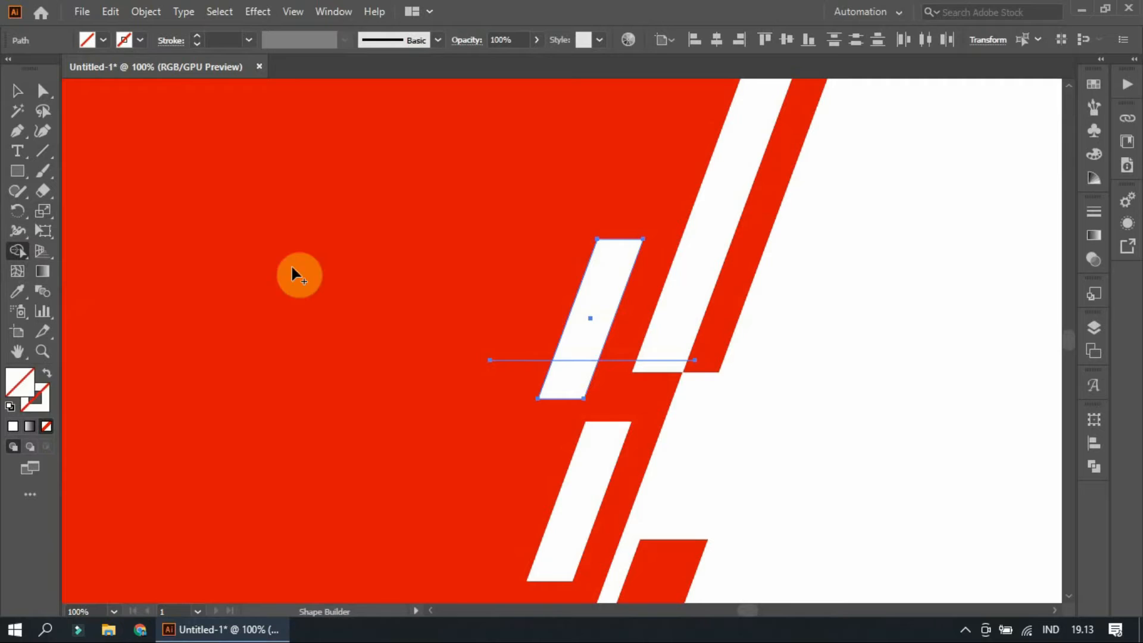
alt+click(589, 300)
click(16, 90)
shift+click(570, 380)
key(Delete)
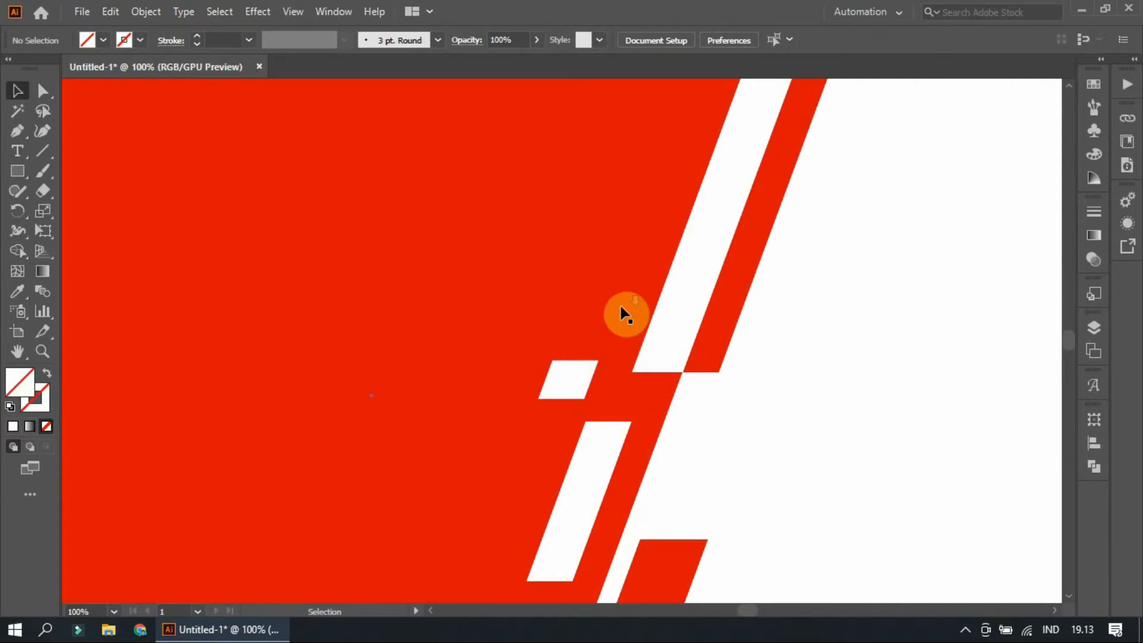
Step: Copy the short white parallelogram to the upper red area, left of the tall white bar
scroll(620, 306, down, 2)
scroll(614, 394, up, 1)
drag(537, 361, 586, 244)
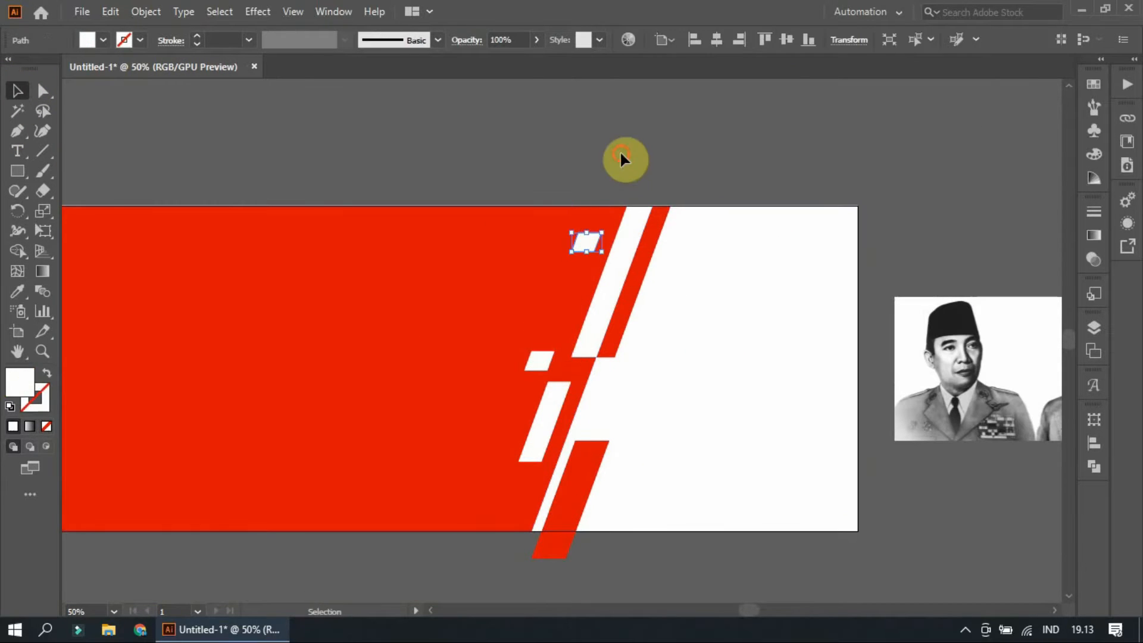
Step: Copy the short parallelogram onto the white area above the lower red bar and colour the copy red
scroll(620, 158, down, 2)
drag(591, 200, 627, 361)
click(17, 291)
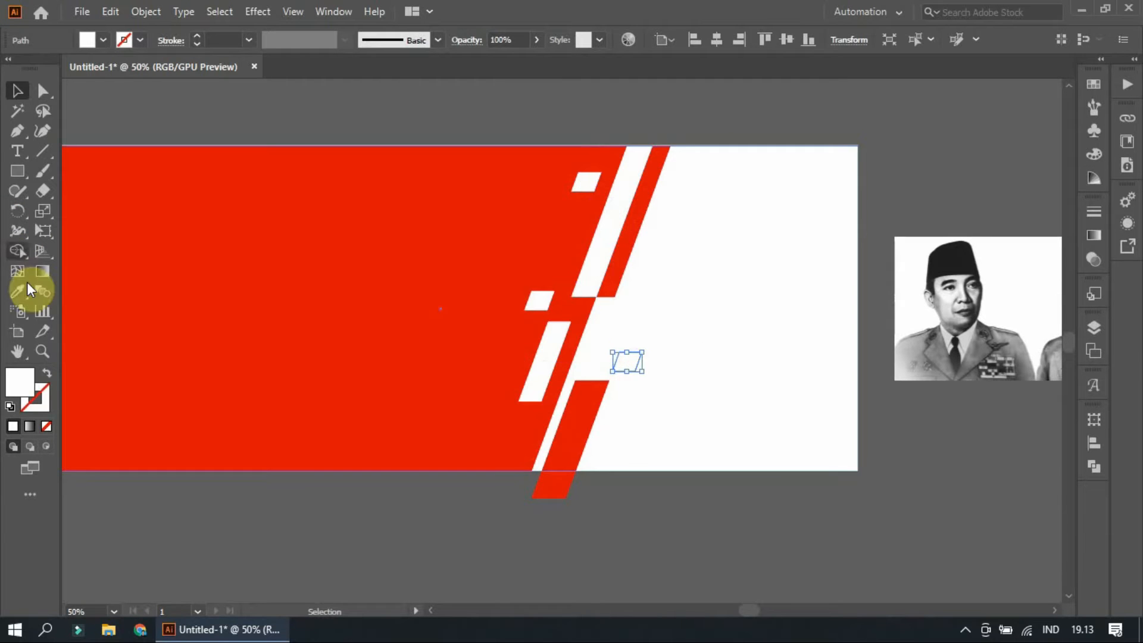
click(89, 263)
click(655, 232)
scroll(713, 238, down, 2)
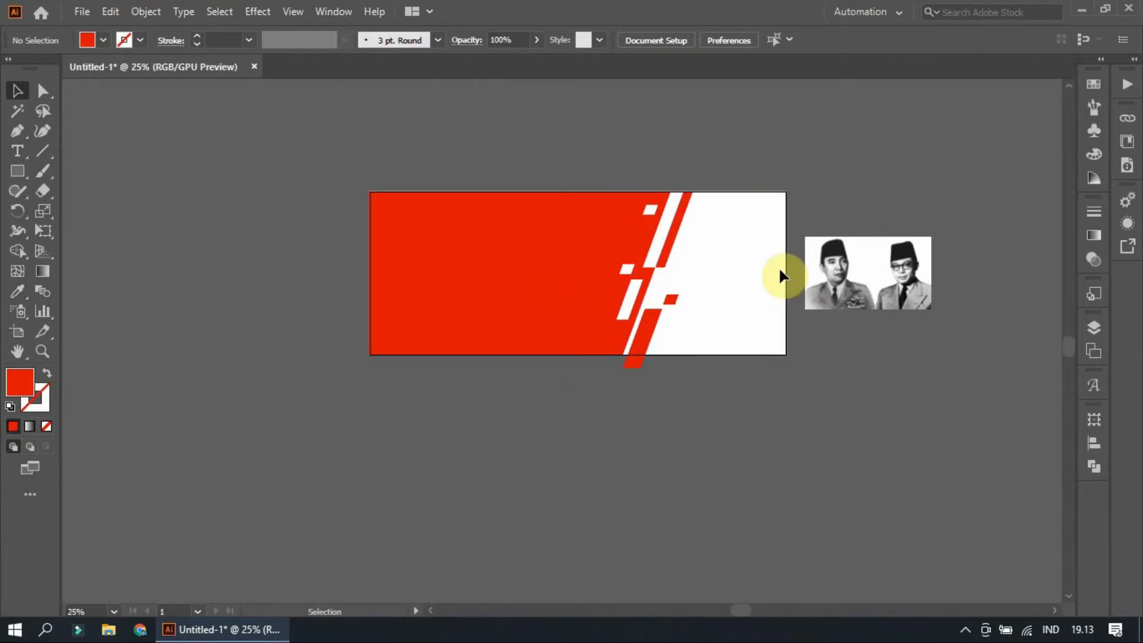
Step: Enlarge the short red parallelogram on the white area
scroll(711, 290, up, 4)
scroll(544, 312, up, 2)
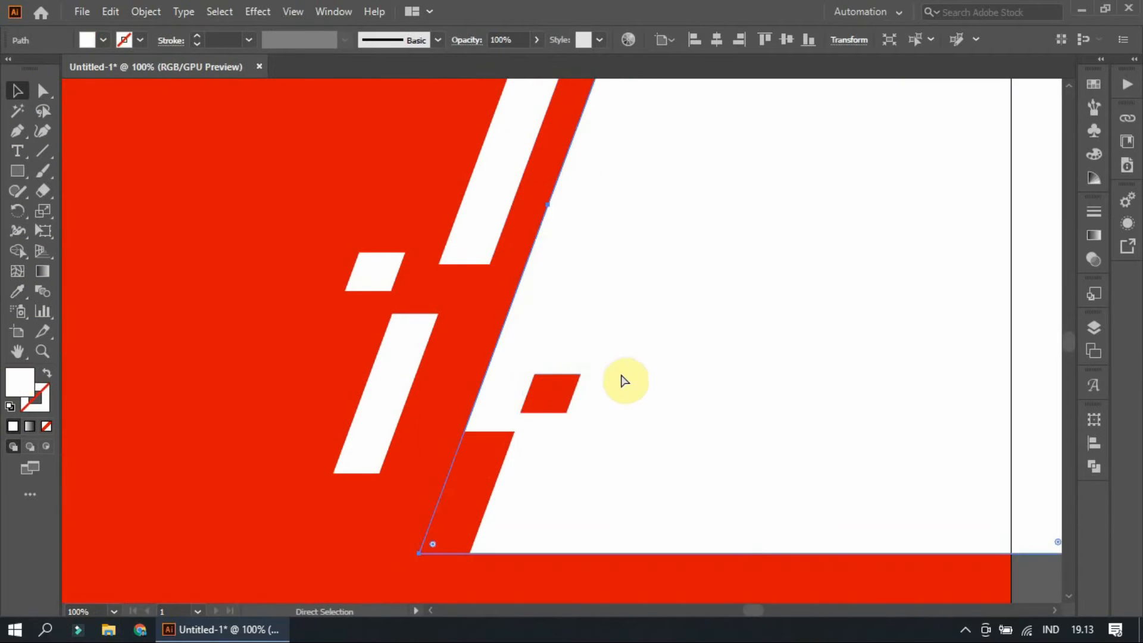
drag(581, 372, 543, 378)
scroll(582, 351, down, 4)
click(717, 445)
scroll(750, 369, down, 2)
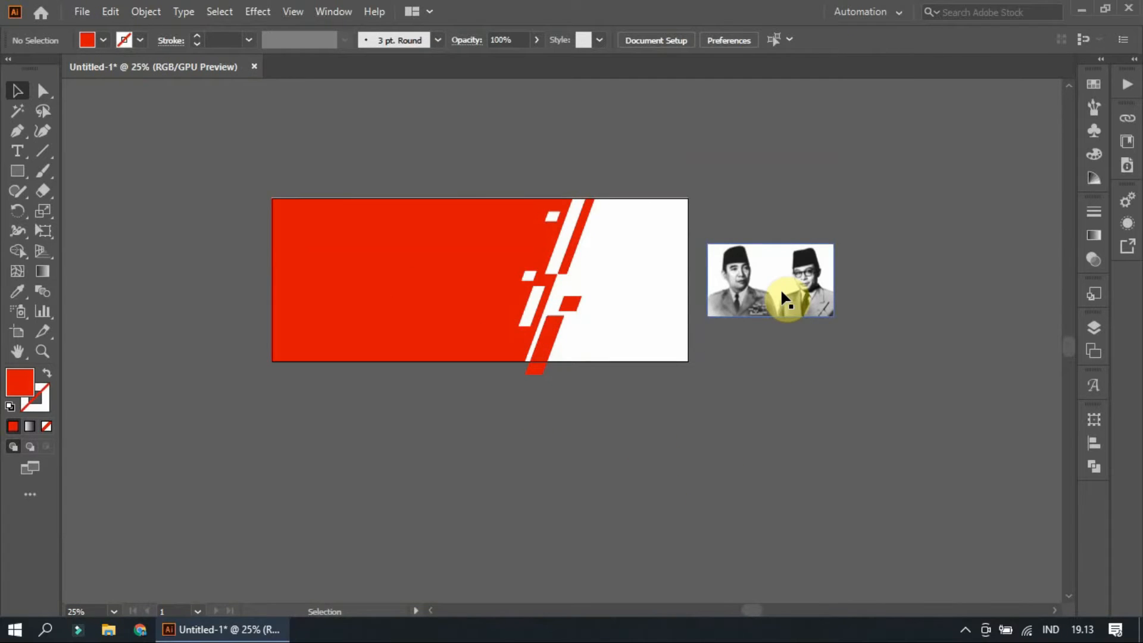
Step: Copy the tall white bar to the banner's left edge and enlarge it so it extends beyond the upper-left corner
scroll(408, 266, up, 1)
scroll(424, 307, up, 2)
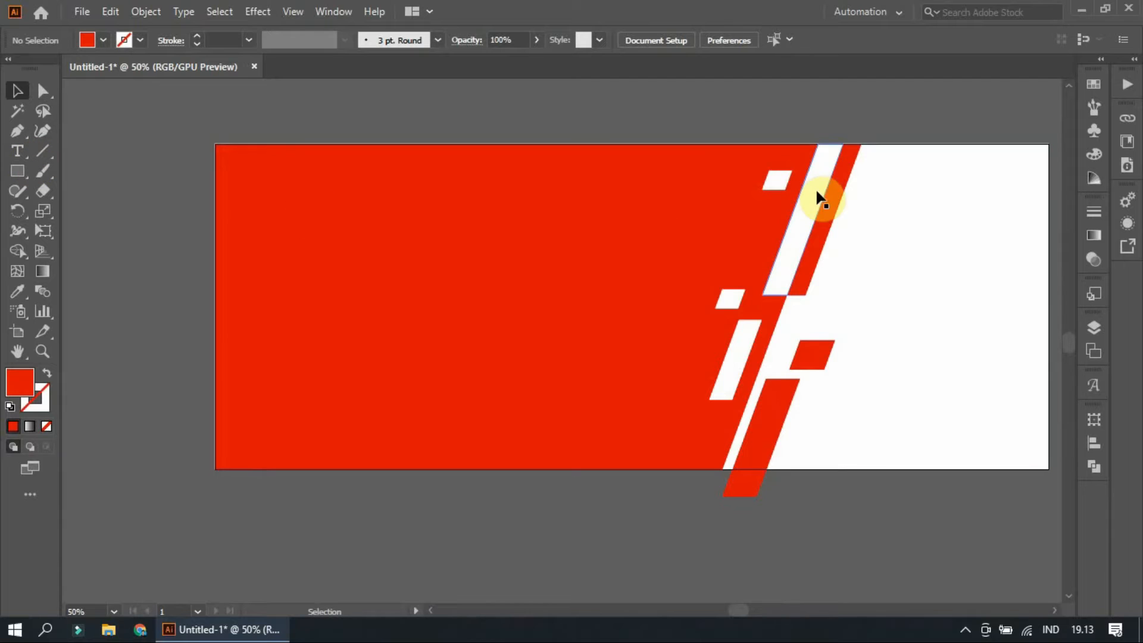
drag(836, 199, 240, 173)
drag(257, 295, 312, 391)
drag(258, 212, 234, 194)
click(389, 125)
scroll(662, 212, down, 1)
scroll(714, 256, up, 1)
scroll(779, 322, down, 2)
scroll(774, 325, up, 3)
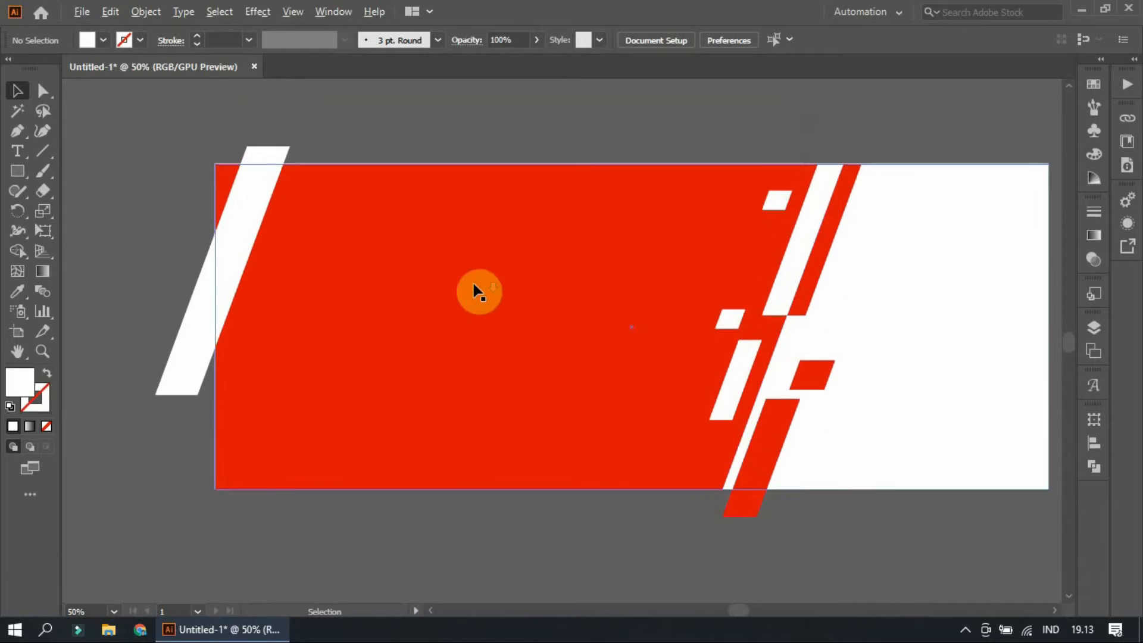
Step: Place an enlarged copy of the slim white bar on the banner's left edge, below the large white bar
scroll(475, 285, down, 1)
scroll(565, 304, down, 3)
drag(655, 286, 230, 382)
scroll(302, 319, up, 2)
drag(363, 250, 360, 260)
click(500, 490)
mouse_move(287, 317)
mouse_down()
mouse_move(315, 317)
mouse_move(300, 345)
mouse_move(304, 319)
mouse_up()
click(392, 490)
scroll(355, 299, down, 4)
scroll(355, 300, up, 4)
click(390, 497)
scroll(301, 351, down, 2)
scroll(187, 313, up, 1)
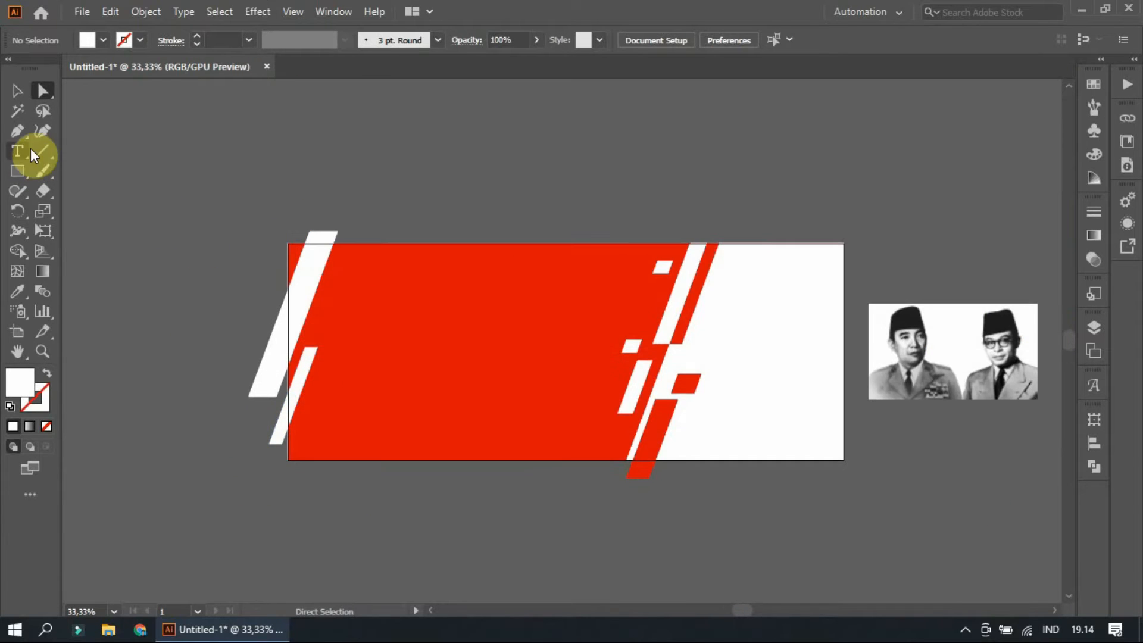
Step: Add the three-line text "DIRGAHAYU / REPUBLIK INDONESIA / KE-76" on the red area
key(t)
click(348, 292)
scroll(366, 322, up, 4)
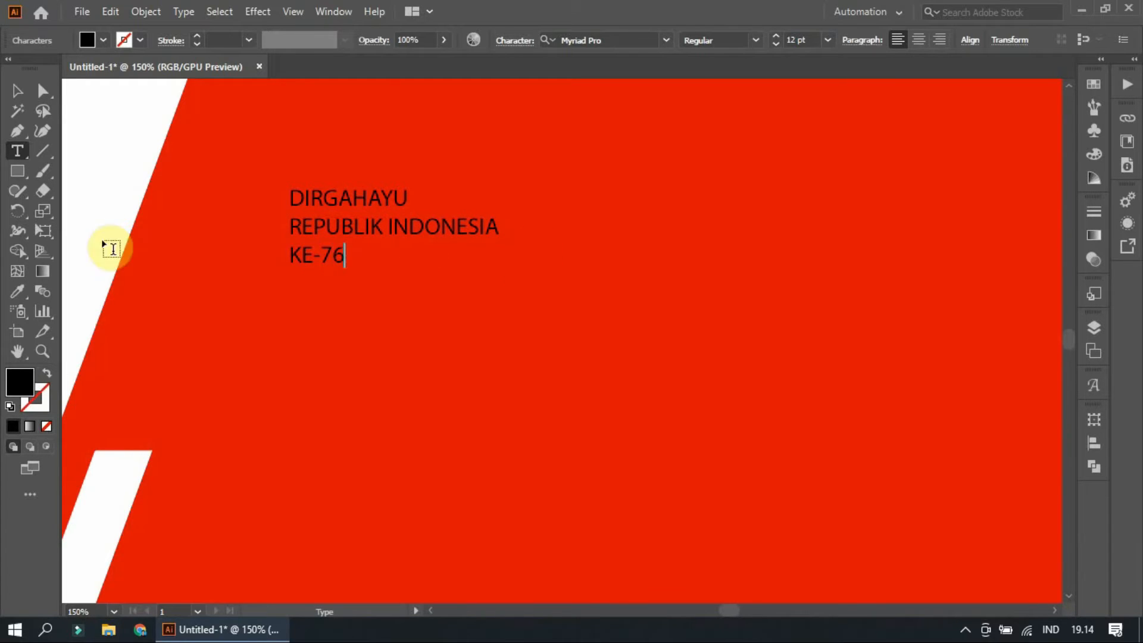
Step: Scale the greeting text up to about 63 pt and position it in the middle of the red area
key(ctrl+0)
drag(424, 260, 810, 519)
drag(638, 127, 499, 160)
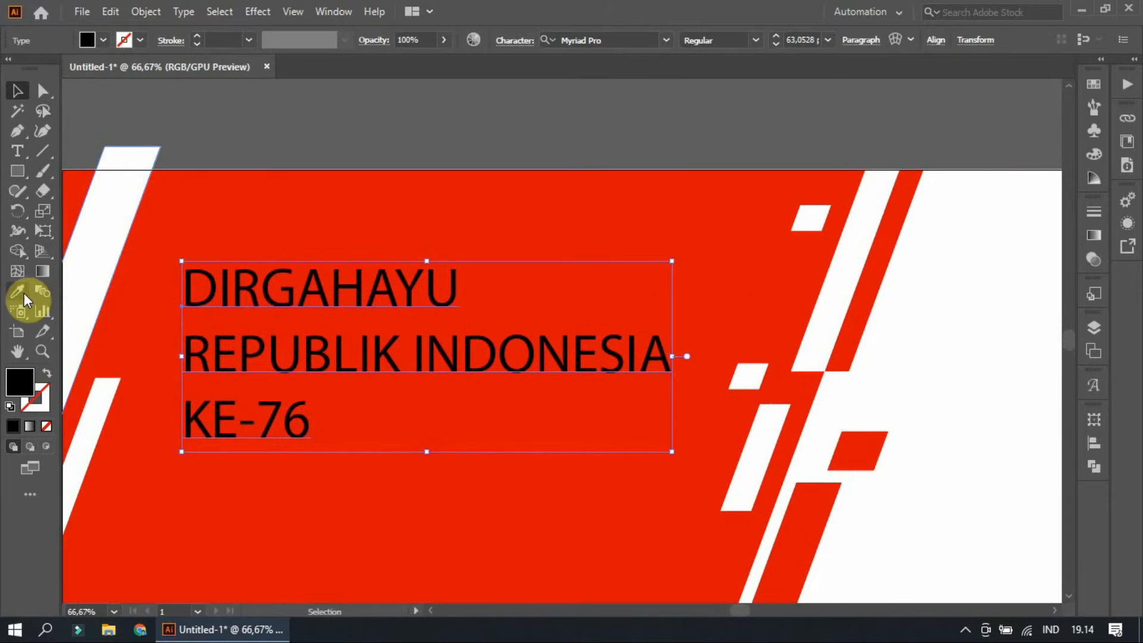
Step: Colour the greeting text white using the Eyedropper and shift it slightly to the right
click(21, 294)
click(104, 215)
click(15, 89)
click(354, 151)
scroll(661, 298, down, 2)
mouse_move(631, 321)
mouse_down()
mouse_move(643, 348)
mouse_move(647, 325)
mouse_up()
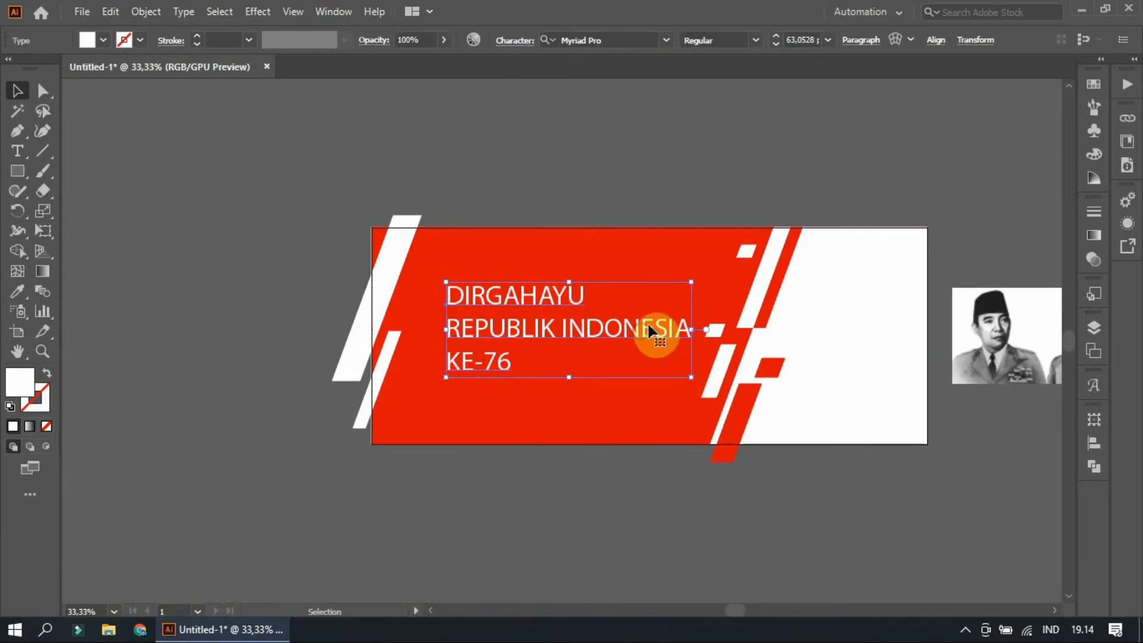
Step: Set the greeting text's font to Bebas and adjust its placement on the red area
click(666, 40)
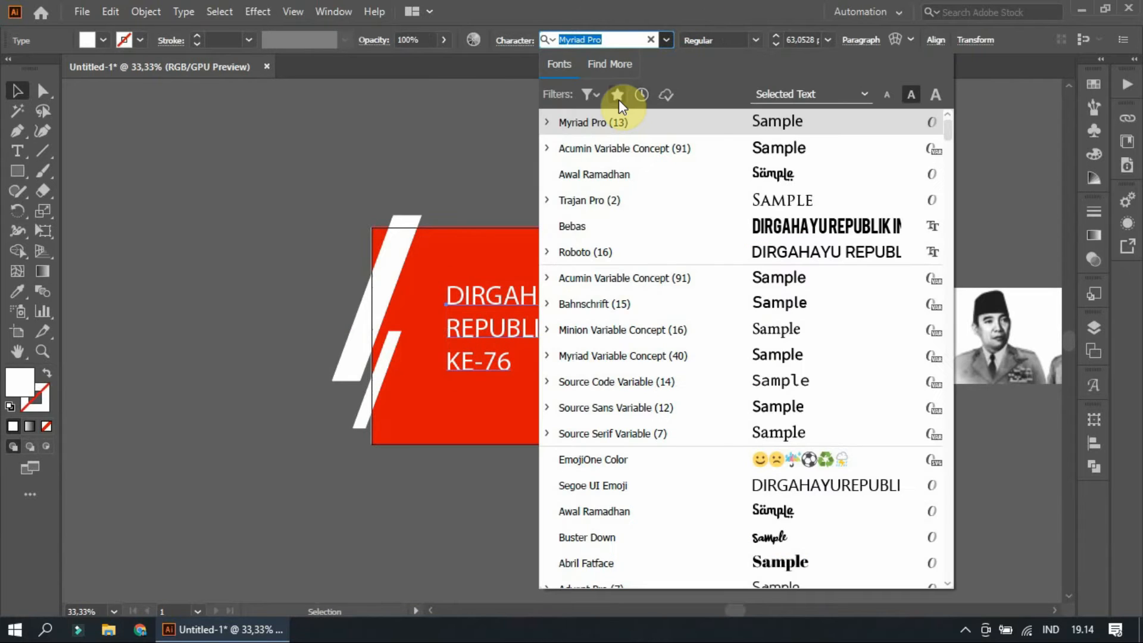
click(817, 233)
click(738, 136)
scroll(667, 221, down, 1)
scroll(582, 300, up, 1)
drag(579, 287, 564, 302)
drag(709, 365, 698, 287)
click(128, 211)
Step: Duplicate the black-and-white portrait photo directly below the original, outside the artboard
scroll(127, 212, down, 1)
scroll(798, 250, down, 1)
scroll(646, 248, up, 3)
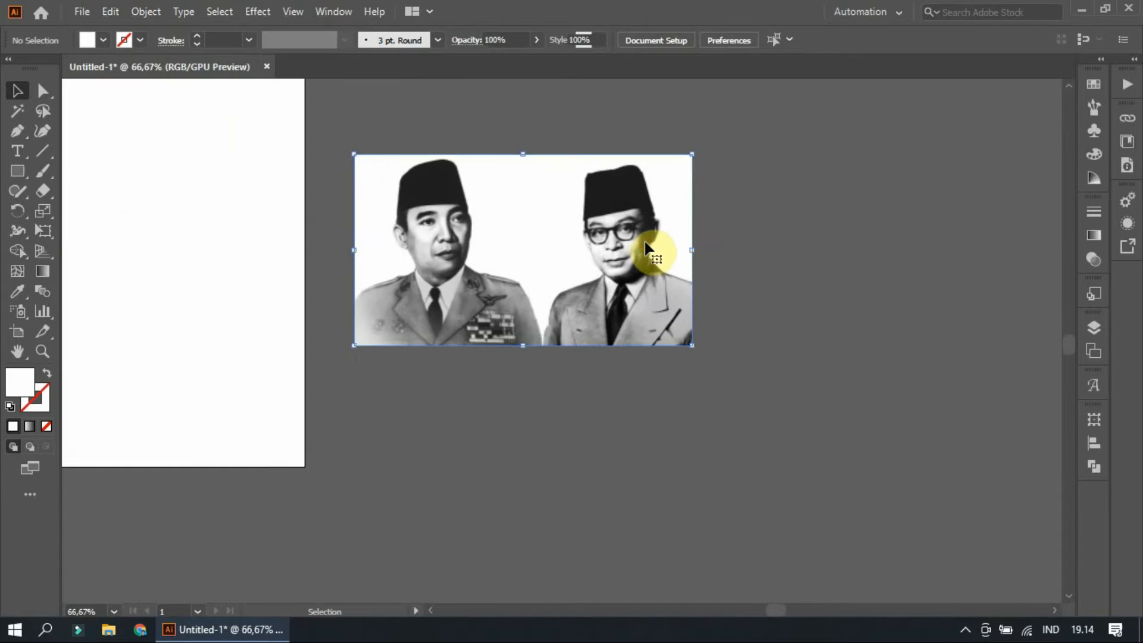
click(592, 217)
drag(623, 192, 625, 427)
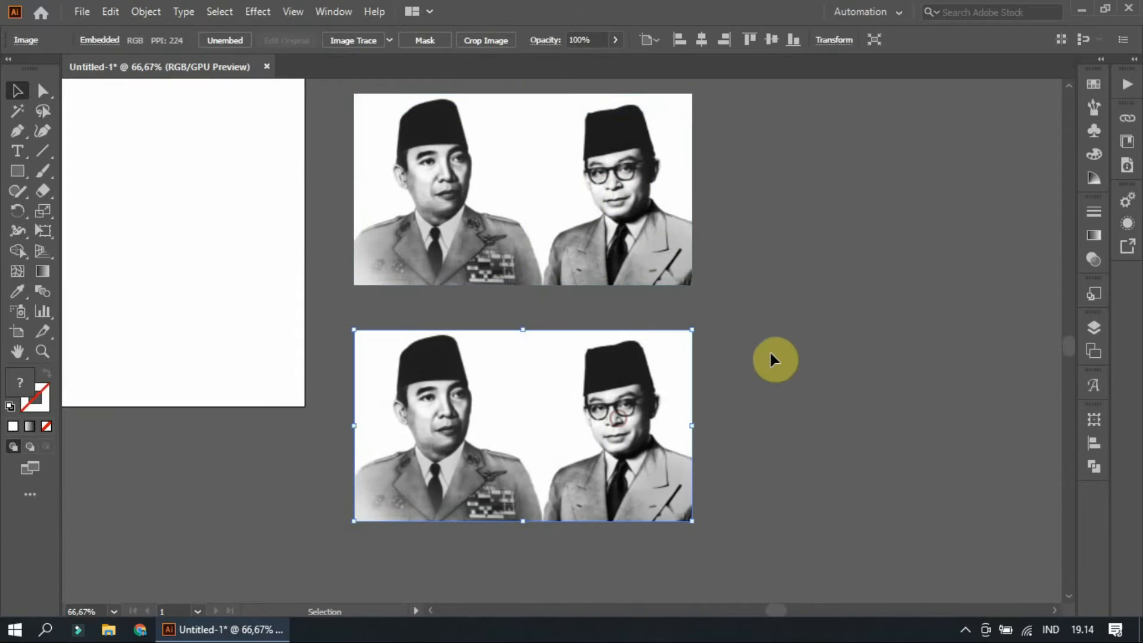
click(272, 224)
Step: Start a Pen tool outline at the upper photo's lower edge and trace the inner sleeve and shoulder of the man in uniform
click(20, 132)
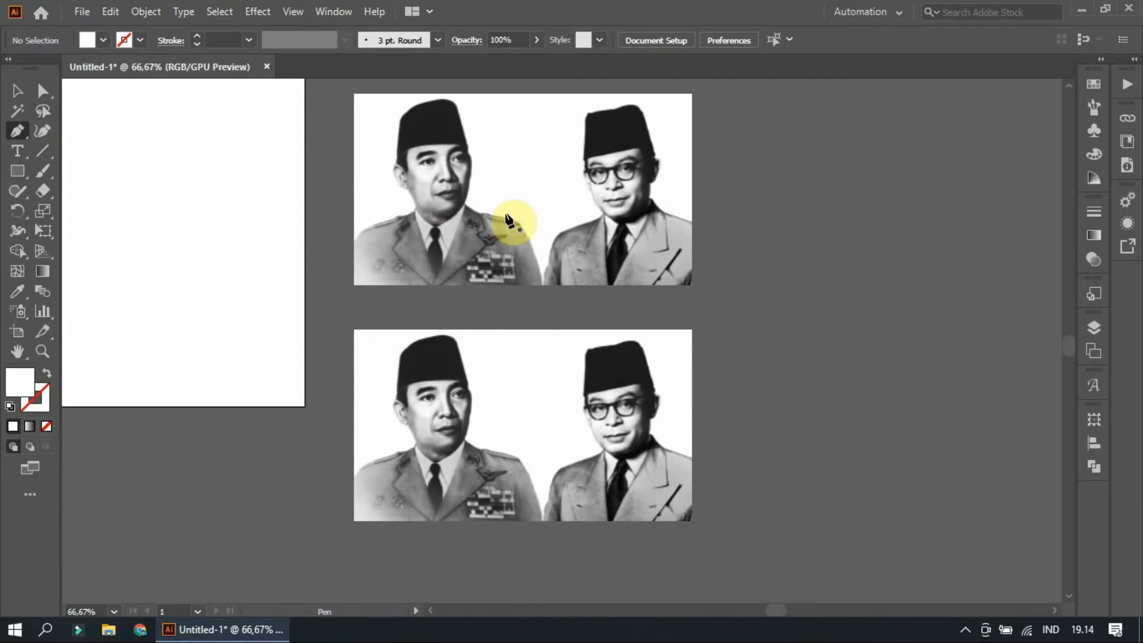
scroll(514, 261, up, 5)
scroll(722, 441, down, 3)
click(716, 416)
scroll(714, 391, up, 3)
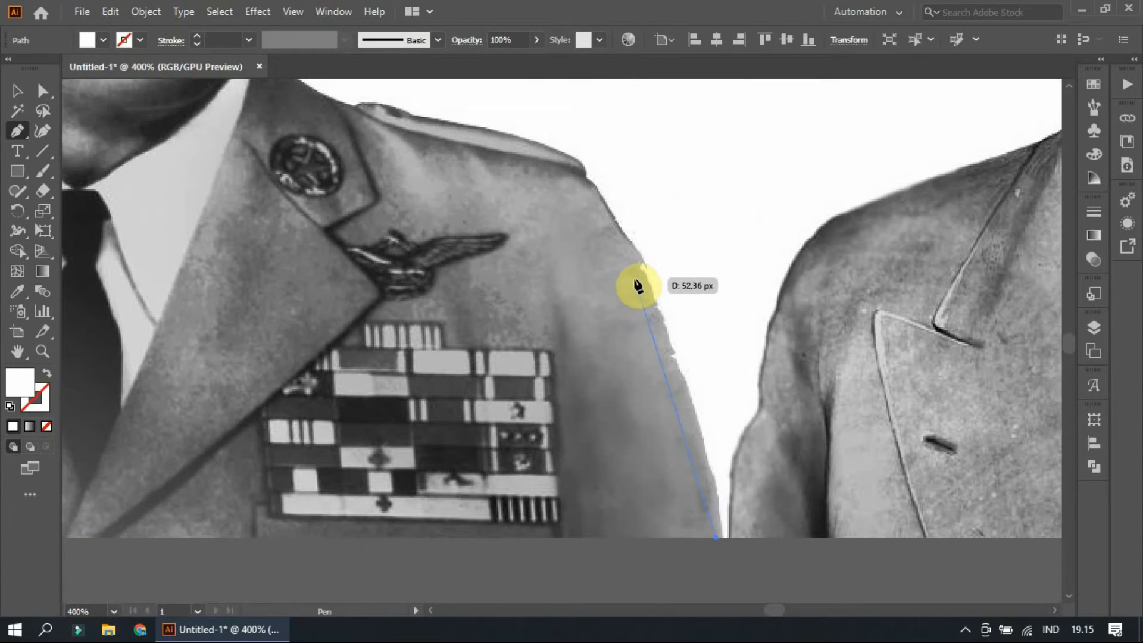
drag(589, 185, 588, 183)
click(584, 177)
click(568, 155)
click(378, 109)
click(354, 119)
key(space)
drag(340, 106, 629, 390)
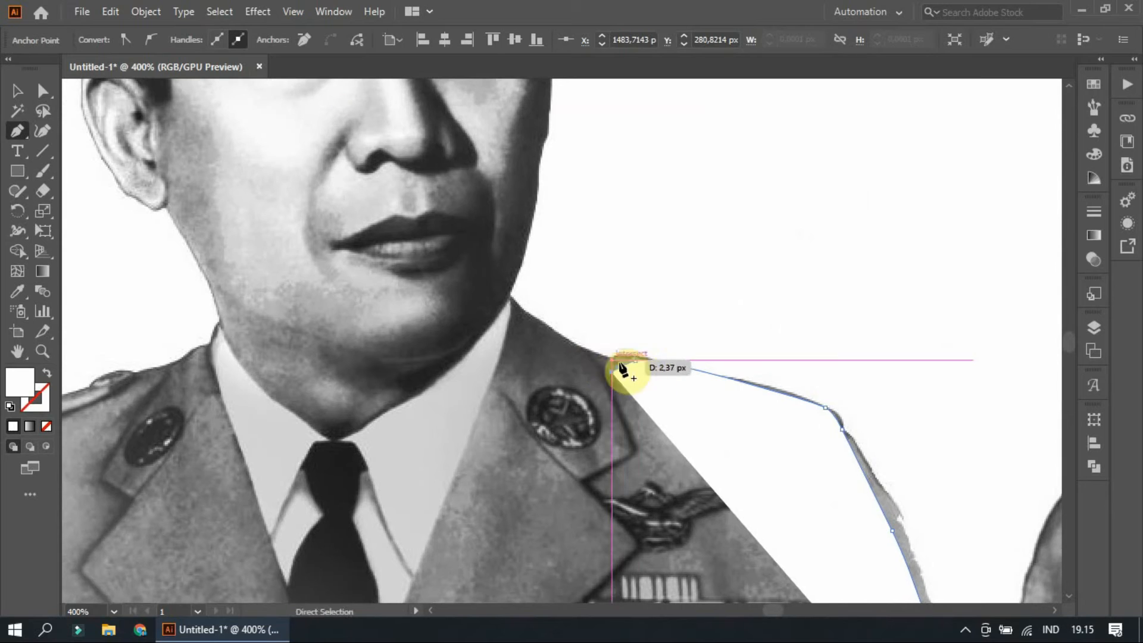
Step: Continue the outline along the collar, jaw and cheek of the man in uniform up to his cap
click(524, 314)
click(505, 294)
key(space)
drag(524, 229, 615, 439)
drag(624, 326, 633, 246)
drag(637, 232, 619, 196)
key(space)
drag(614, 166, 653, 320)
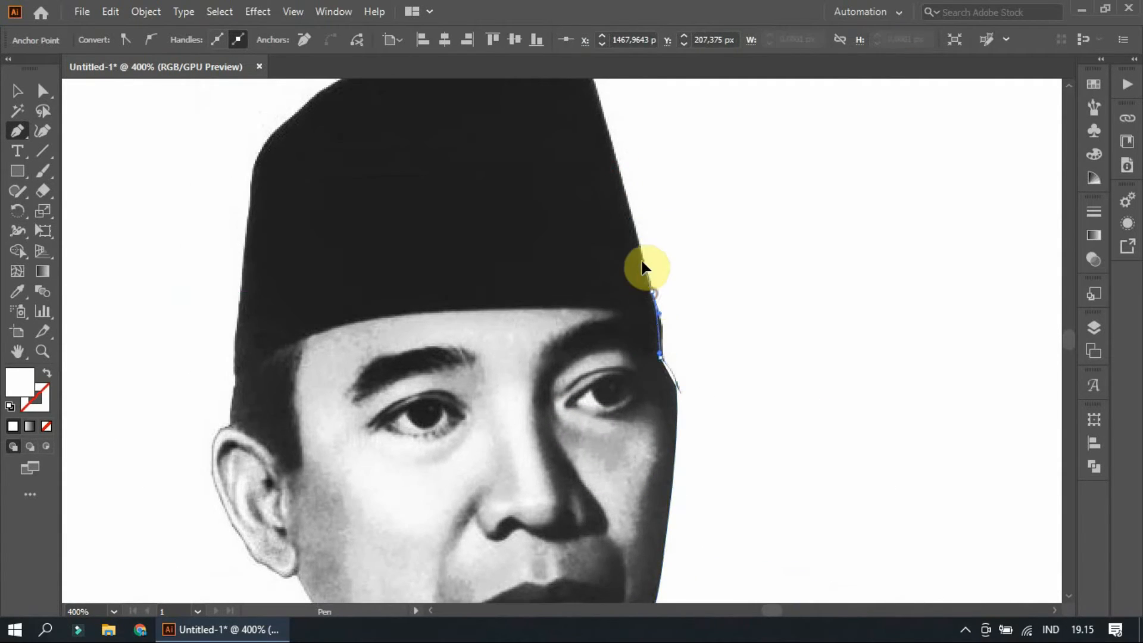
Step: Trace around the cap of the man in uniform down to his ear, swapping the path's fill and stroke
scroll(625, 238, up, 3)
click(590, 202)
click(46, 373)
click(496, 165)
drag(421, 161, 418, 162)
drag(232, 317, 229, 309)
drag(230, 309, 251, 295)
click(249, 381)
scroll(248, 381, down, 3)
click(235, 366)
click(231, 423)
Step: Trace the curve of the ear and the jawline of the man in uniform down to his collar
scroll(229, 392, up, 3)
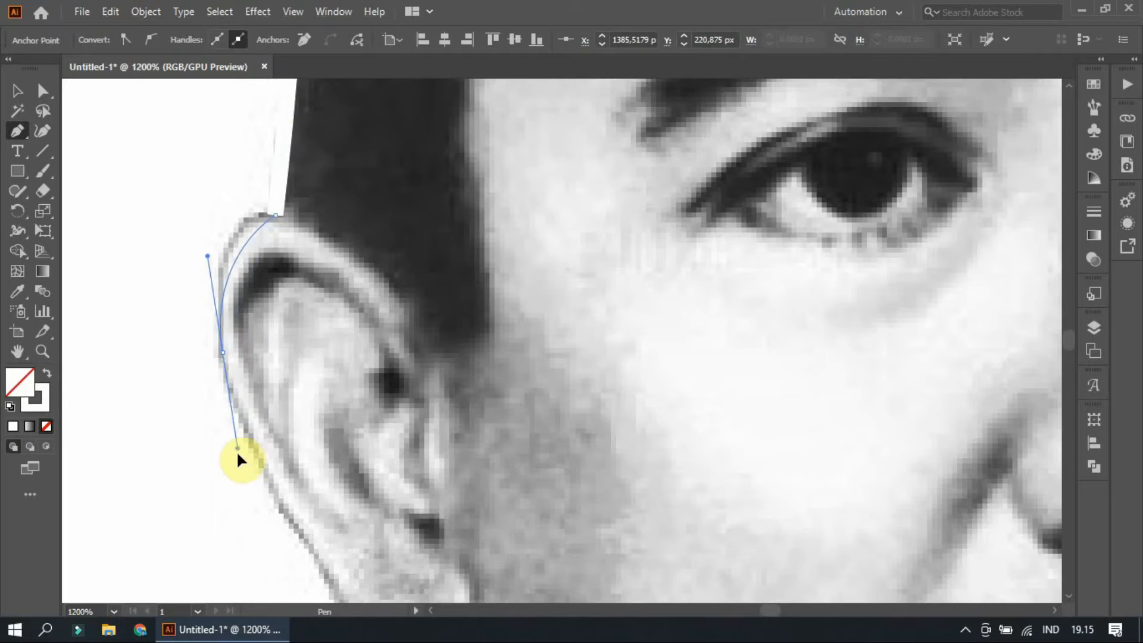
drag(237, 448, 240, 464)
scroll(301, 467, down, 2)
drag(393, 372, 489, 348)
alt+click(489, 347)
scroll(527, 461, down, 3)
drag(559, 483, 505, 338)
scroll(506, 345, up, 1)
click(484, 371)
click(501, 436)
click(476, 469)
drag(469, 487, 604, 313)
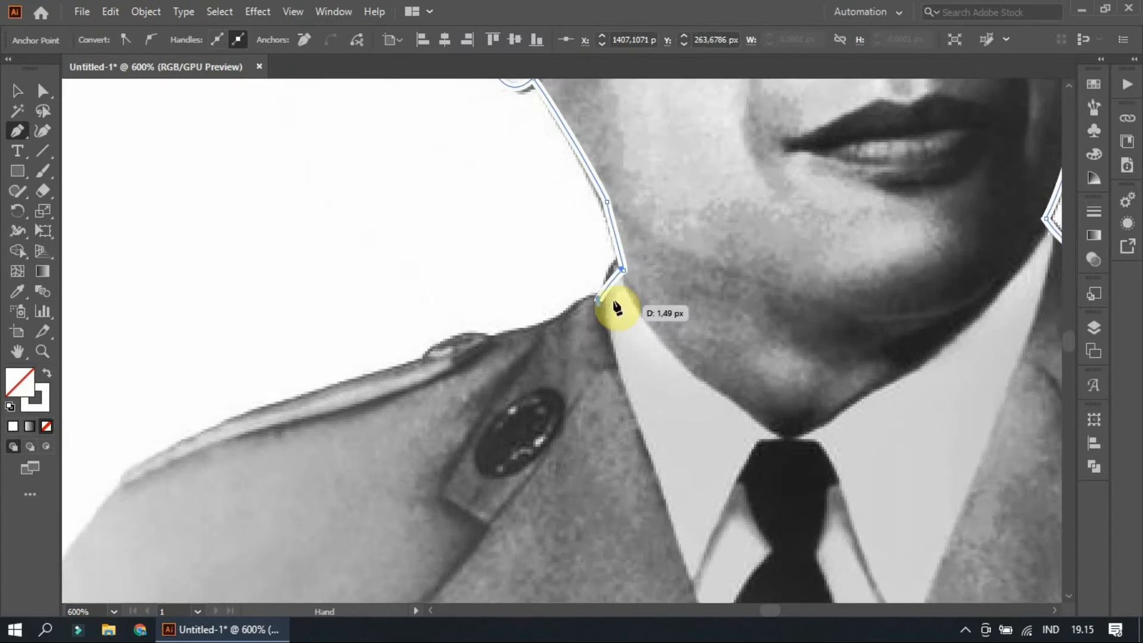
Step: Trace the collar and epaulette of the man in uniform on the outer shoulder, redoing a misplaced anchor point
click(620, 265)
click(604, 296)
click(489, 335)
key(ctrl+z)
click(498, 344)
drag(460, 337, 544, 330)
click(559, 310)
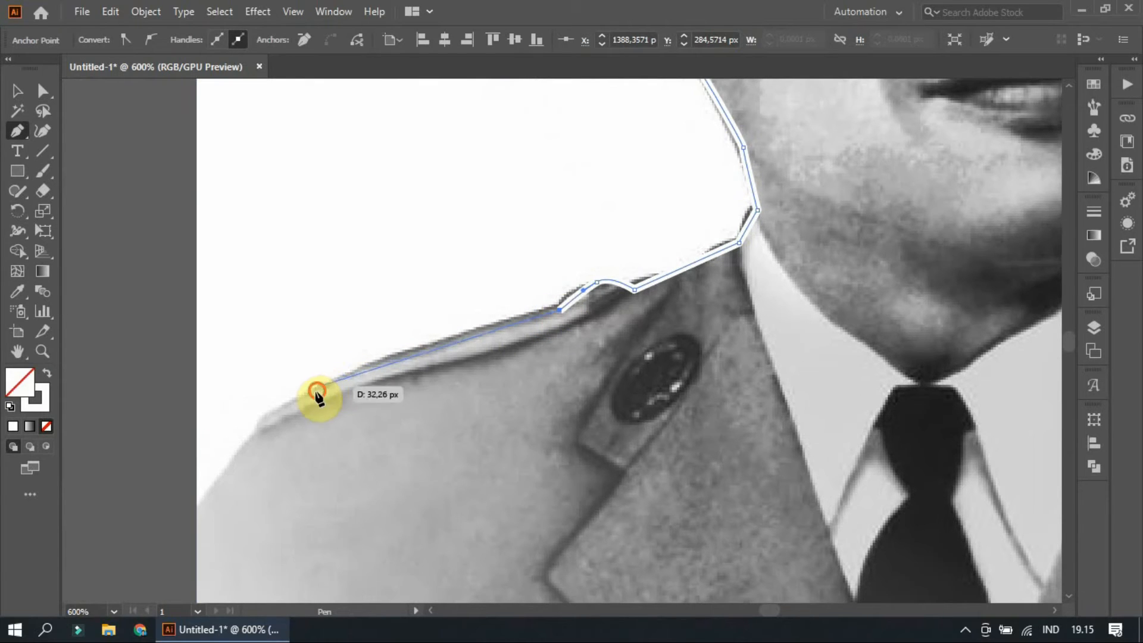
Step: Finish the outline of the man in uniform along the outer shoulder and the photo's side and lower edges, closing the path
click(197, 526)
scroll(271, 430, down, 3)
scroll(285, 444, down, 3)
click(240, 424)
click(806, 424)
Step: Start a second outline at the lower photo's bottom edge and trace the sleeve and shoulder curve of the man with glasses
scroll(821, 439, down, 3)
scroll(625, 408, up, 5)
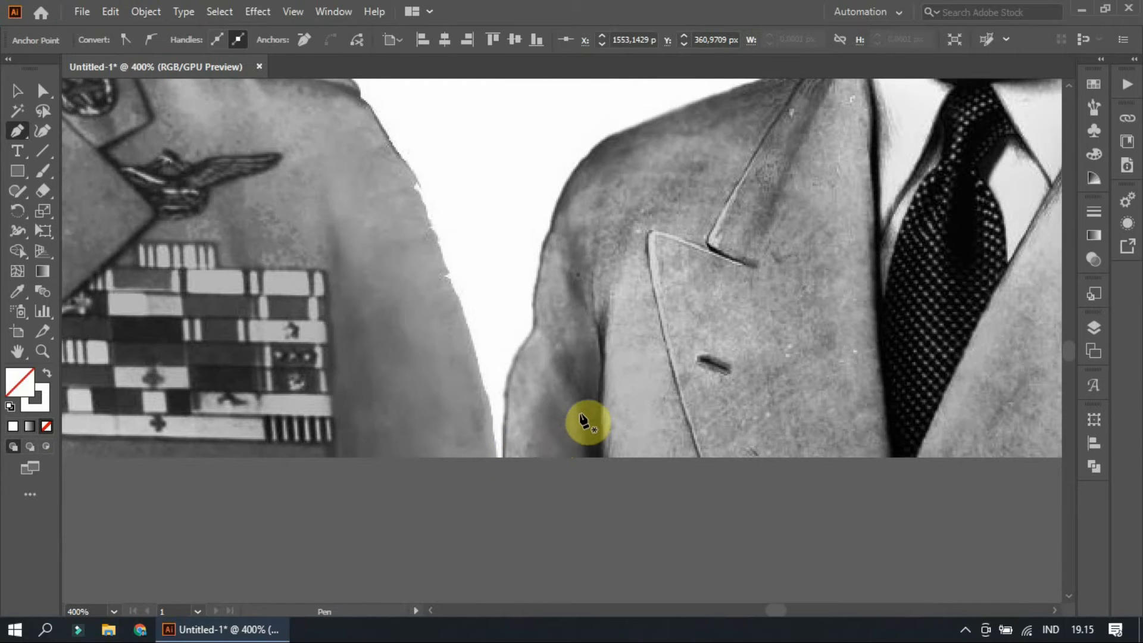
click(504, 457)
scroll(532, 371, up, 2)
drag(492, 368, 506, 345)
drag(538, 267, 539, 227)
drag(543, 129, 327, 447)
drag(410, 276, 456, 212)
drag(604, 211, 481, 260)
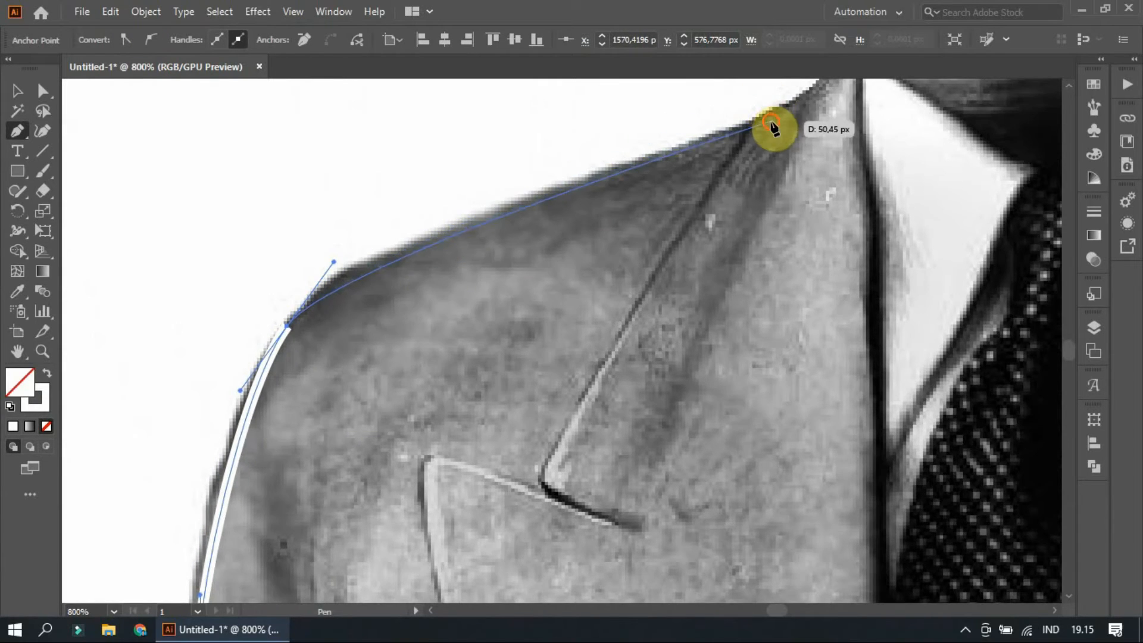
Step: Continue the outline along the shoulder, collar and jaw of the man with glasses up to his earlobe
click(770, 122)
drag(829, 85, 459, 428)
drag(479, 390, 492, 346)
drag(416, 304, 408, 304)
scroll(387, 295, up, 2)
click(358, 313)
click(322, 204)
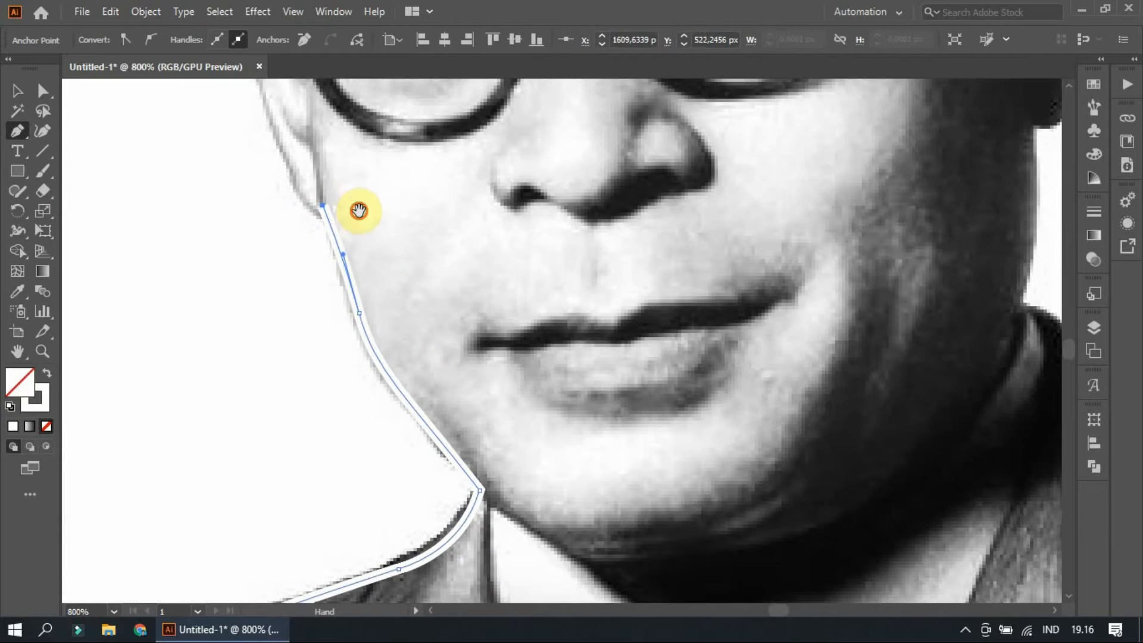
Step: Trace the ear, the temple and the near side of the cap of the man with glasses
drag(359, 196, 456, 421)
drag(351, 180, 366, 174)
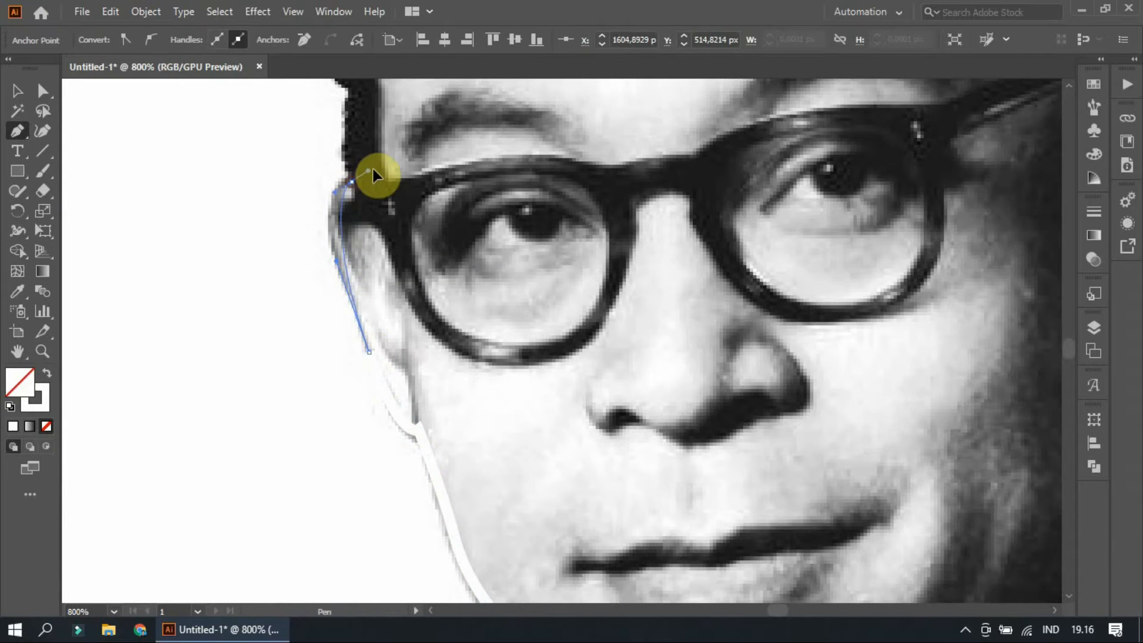
click(351, 90)
drag(356, 119, 359, 410)
drag(324, 360, 326, 347)
scroll(384, 229, down, 2)
drag(387, 232, 356, 478)
click(330, 257)
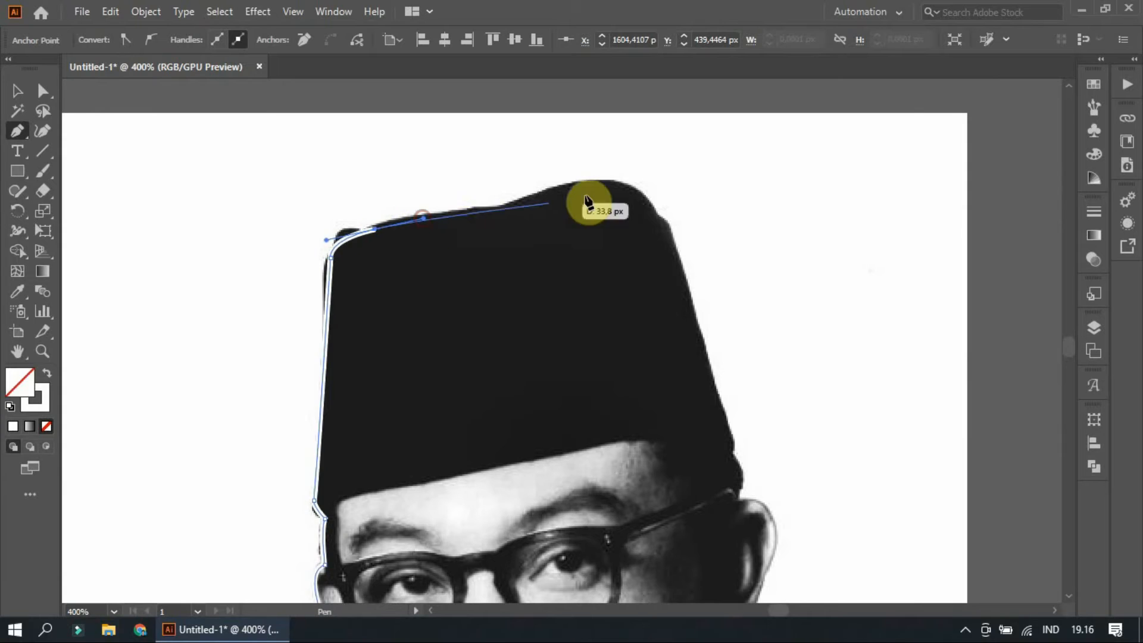
Step: Trace over the crown and down the far side of the cap to the other ear, redoing misplaced anchor points
drag(624, 189, 639, 195)
drag(670, 248, 685, 298)
click(733, 443)
scroll(751, 489, up, 4)
key(ctrl+z)
click(666, 329)
drag(673, 382, 678, 394)
drag(722, 454, 697, 260)
click(661, 348)
drag(648, 376, 702, 363)
click(687, 370)
scroll(788, 367, down, 3)
key(ctrl+z)
Step: Trace the far ear and the side of the face of the man with glasses down to his collar
drag(739, 290, 763, 298)
scroll(798, 321, down, 2)
scroll(815, 334, down, 1)
drag(820, 322, 839, 383)
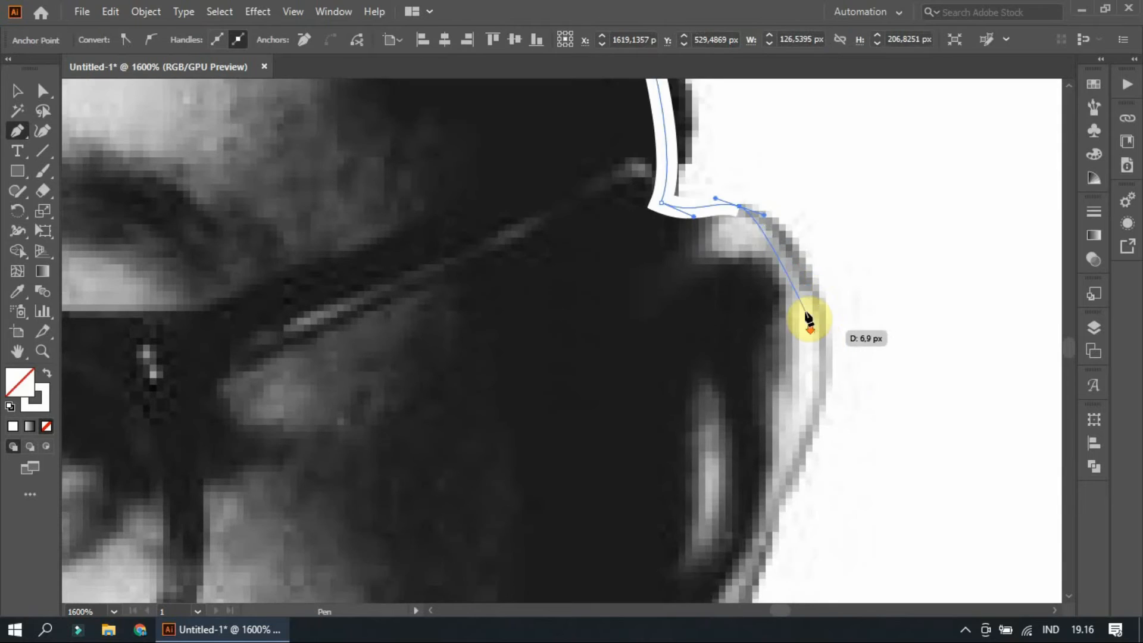
scroll(797, 411, down, 5)
drag(638, 548, 636, 545)
click(560, 546)
scroll(565, 540, down, 2)
drag(558, 541, 548, 216)
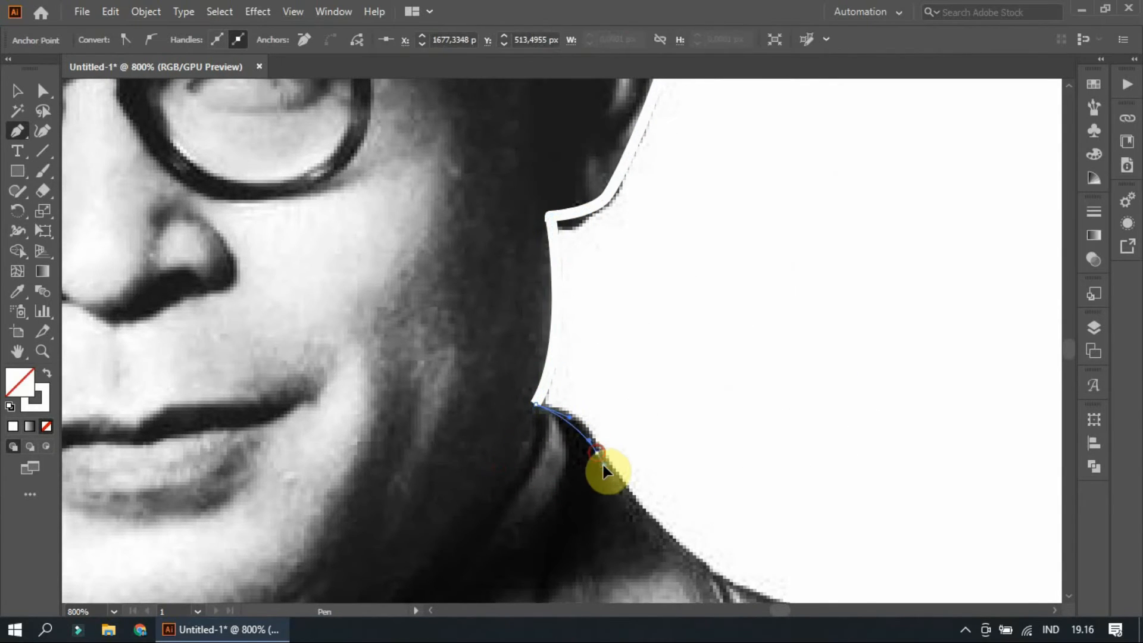
Step: Trace the far collar and shoulder of the man with glasses and close the path along the photo's side and lower edges
drag(597, 453, 606, 467)
drag(643, 529, 434, 250)
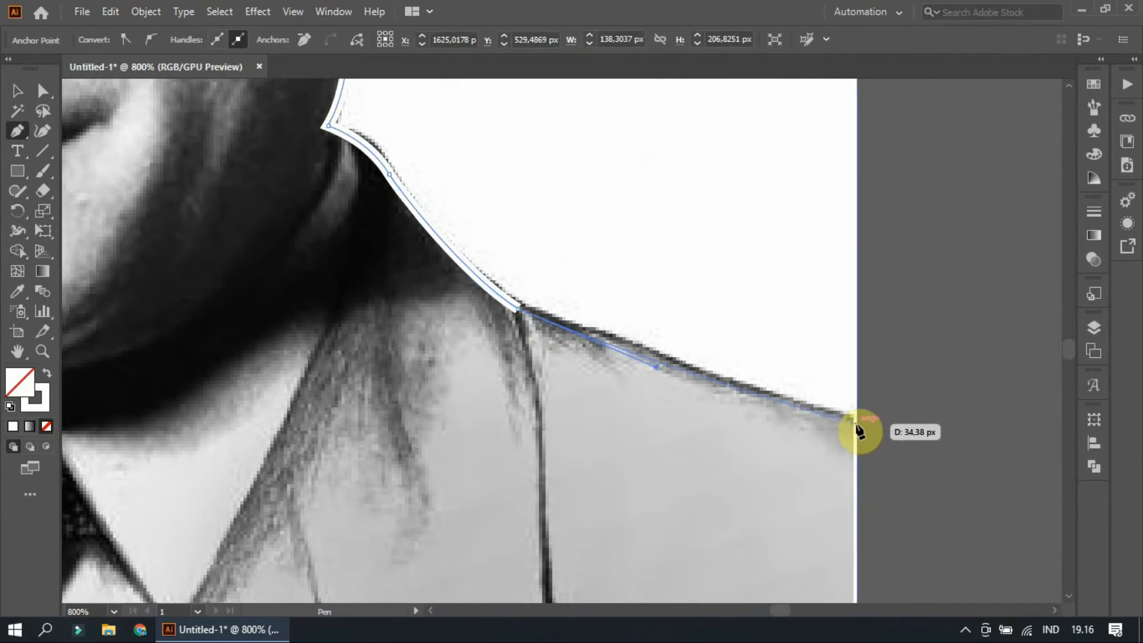
click(855, 420)
scroll(853, 430, down, 6)
scroll(851, 442, up, 2)
click(861, 416)
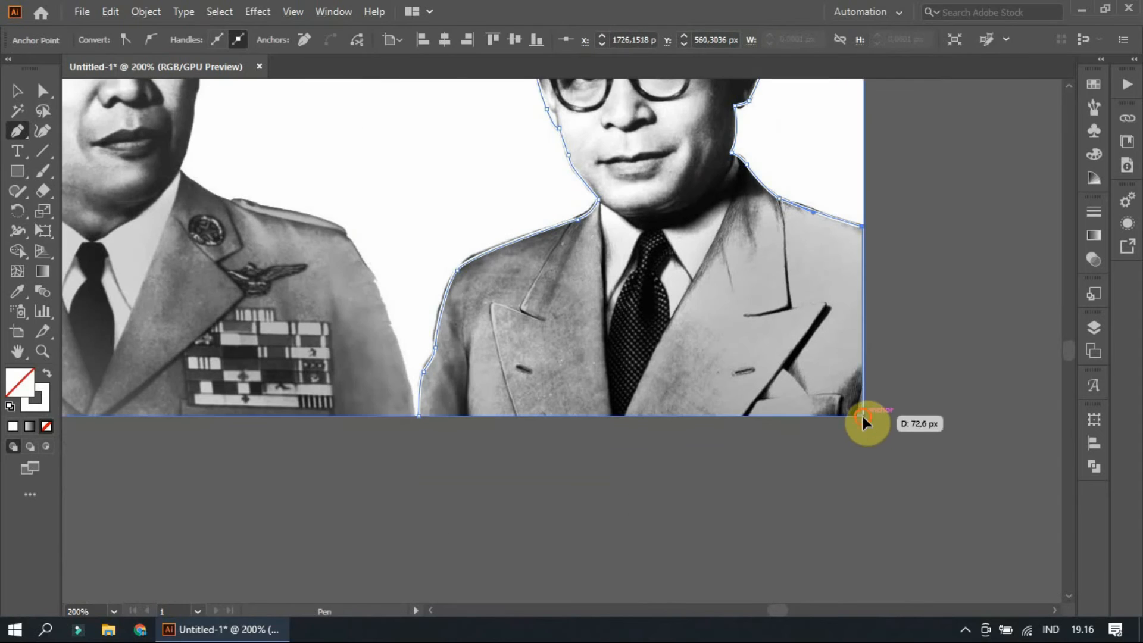
click(419, 416)
Step: Cut out the man with glasses by making a clipping mask from his outline and the lower photo
click(21, 96)
scroll(589, 345, down, 2)
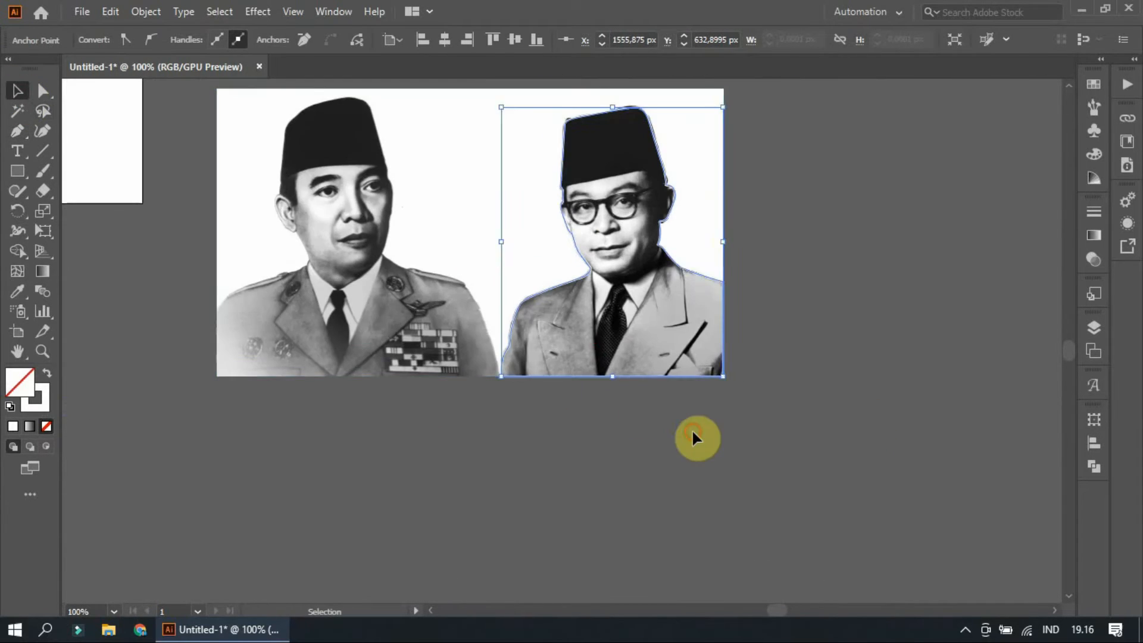
click(798, 488)
scroll(834, 515, up, 3)
click(620, 336)
right_click(631, 290)
click(673, 429)
Step: Cut out the man in uniform by making a clipping mask from his outline and the upper photo
scroll(523, 320, up, 3)
scroll(523, 320, up, 2)
click(454, 400)
click(323, 242)
right_click(451, 178)
click(490, 321)
scroll(667, 316, down, 1)
click(677, 317)
drag(469, 380, 752, 436)
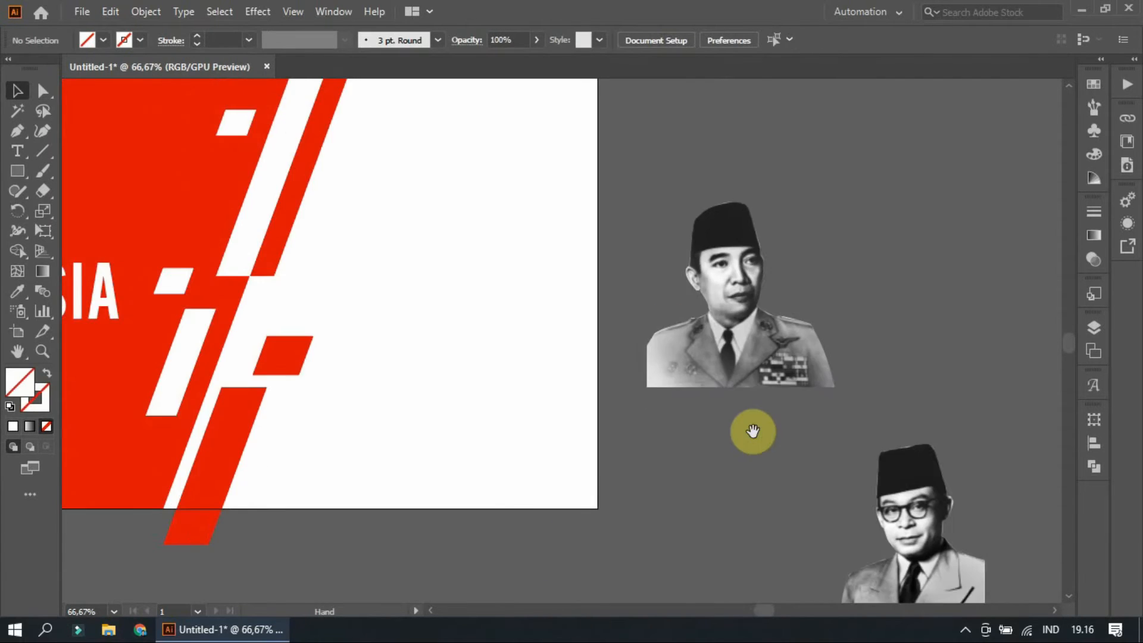
Step: Select both cut-out portraits beside the artboard and scale them up together
scroll(714, 393, down, 2)
drag(741, 324, 741, 324)
drag(767, 363, 863, 447)
click(833, 463)
Step: Bring the man in uniform to the front and move both portraits onto the banner's white area, overlapping each other
click(713, 345)
right_click(713, 345)
mouse_move(838, 392)
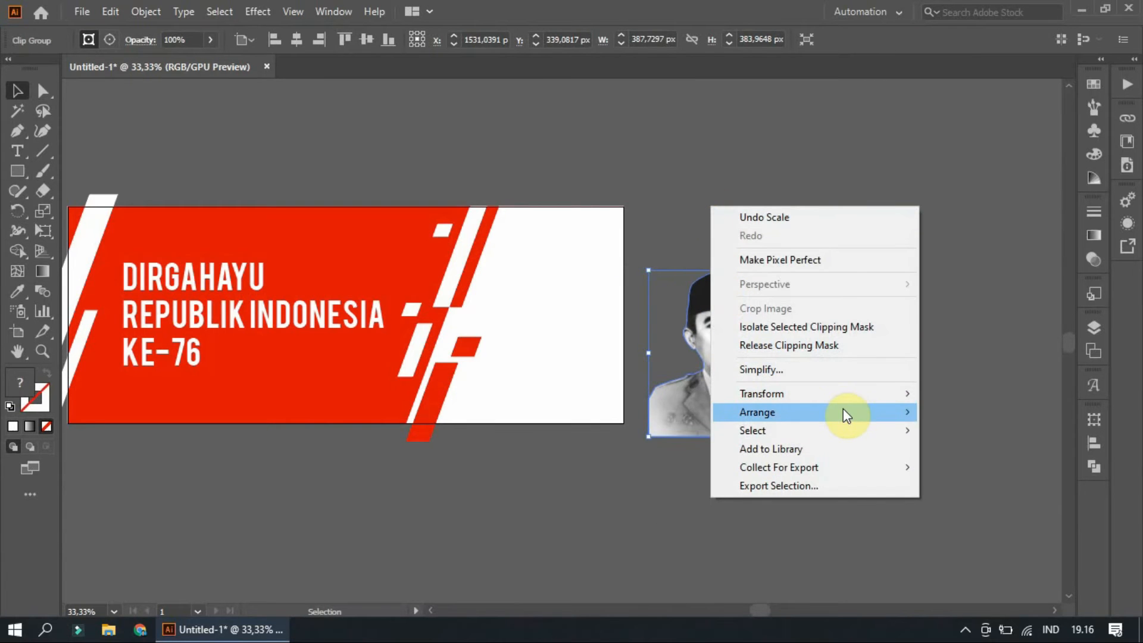
click(952, 411)
drag(874, 479, 540, 359)
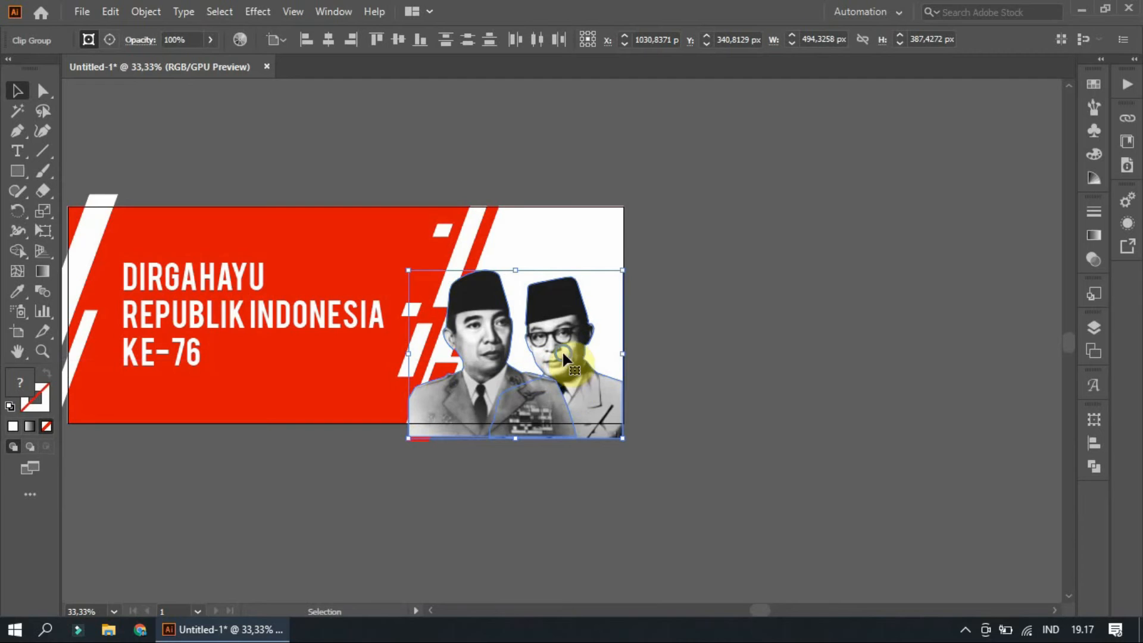
Step: Bring both portraits to the front and align their bottoms with the artboard's lower edge
right_click(563, 352)
mouse_move(654, 522)
click(790, 523)
key(ctrl+equal)
key(ctrl+equal)
click(424, 48)
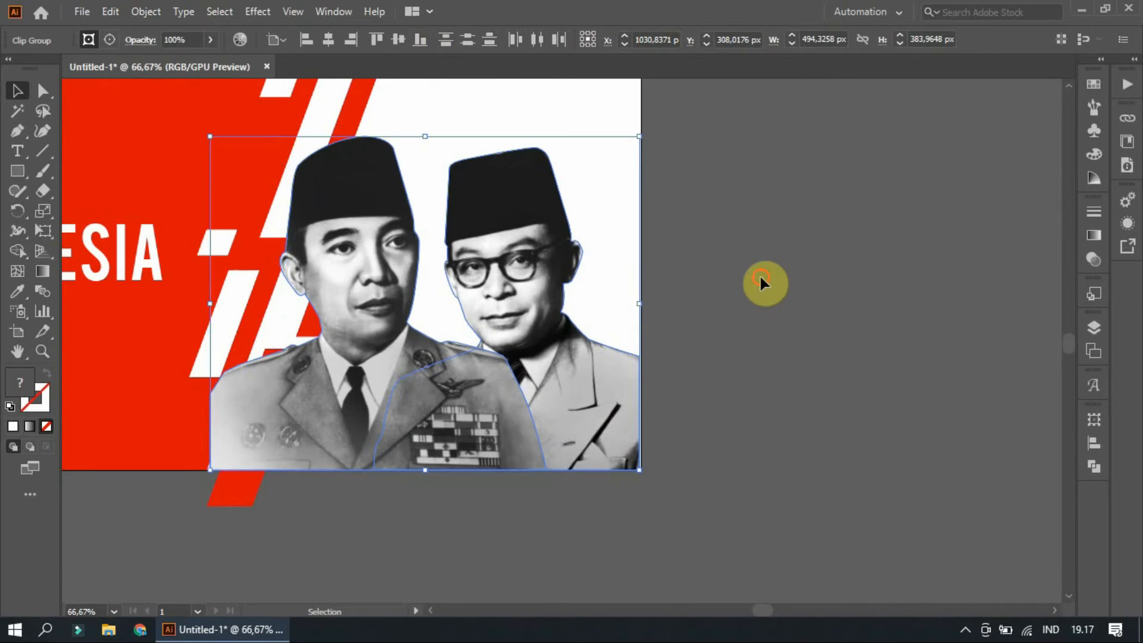
Step: Shift the portrait of the man in uniform about 34 px horizontally away from the man with glasses
click(748, 267)
scroll(756, 294, down, 1)
scroll(756, 294, down, 1)
scroll(545, 363, up, 2)
click(506, 420)
drag(505, 425, 483, 425)
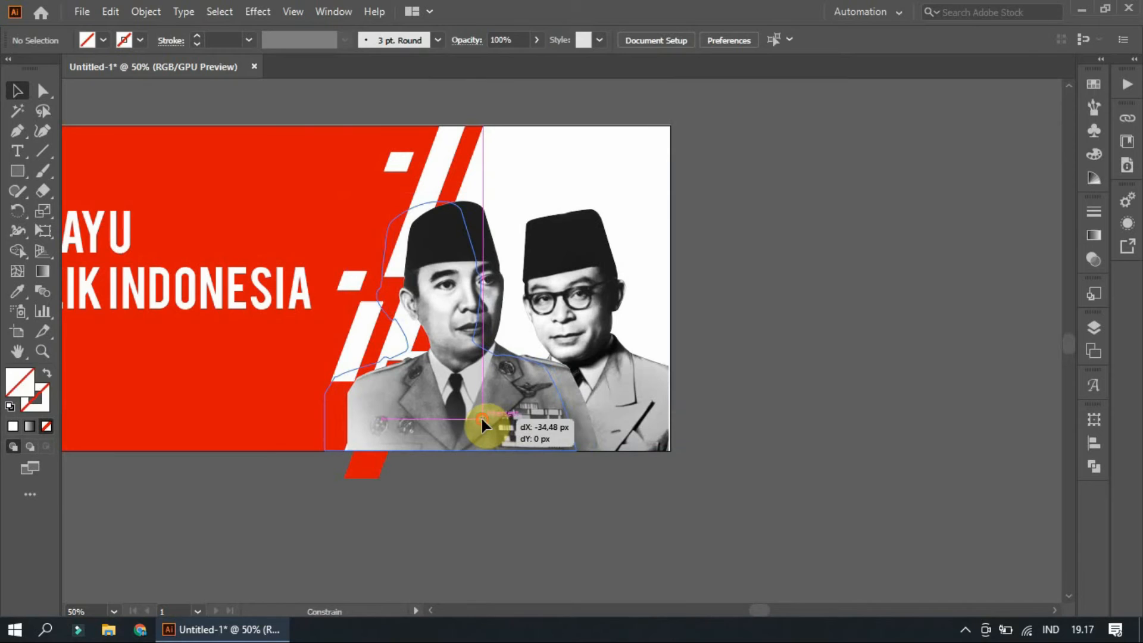
Step: Enlarge both portraits to nearly the banner's full height and adjust the position of the man with glasses
drag(325, 192, 239, 127)
drag(624, 367, 663, 376)
click(733, 288)
drag(734, 288, 833, 328)
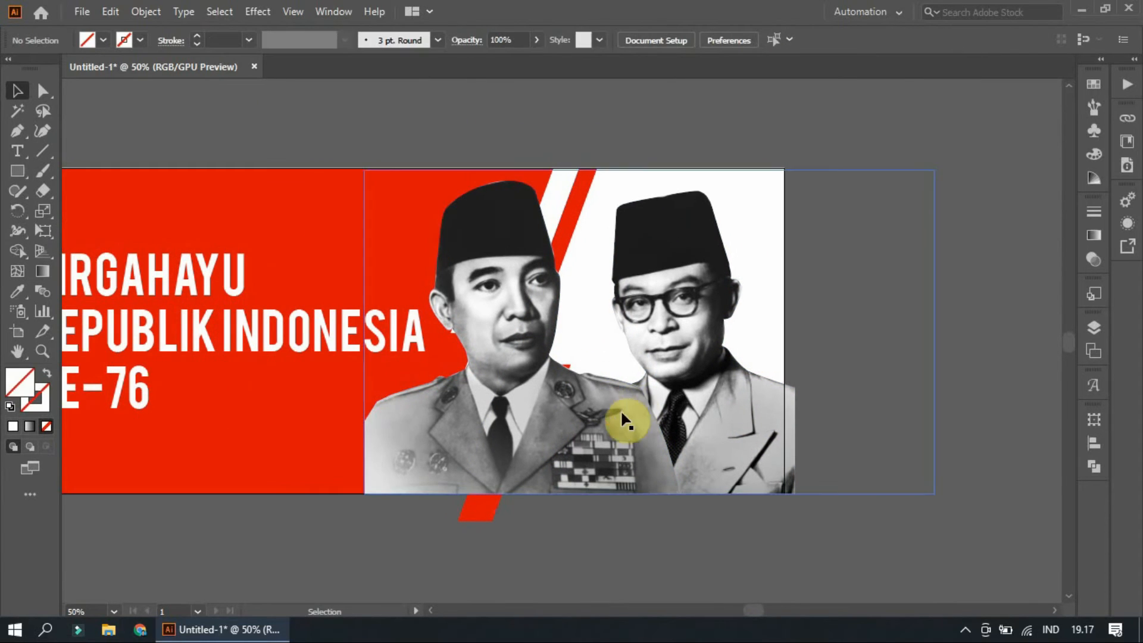
Step: Scale both portraits down together to about 612 px wide, keeping them on the banner's lower edge
click(632, 405)
shift+click(723, 448)
drag(362, 185, 394, 205)
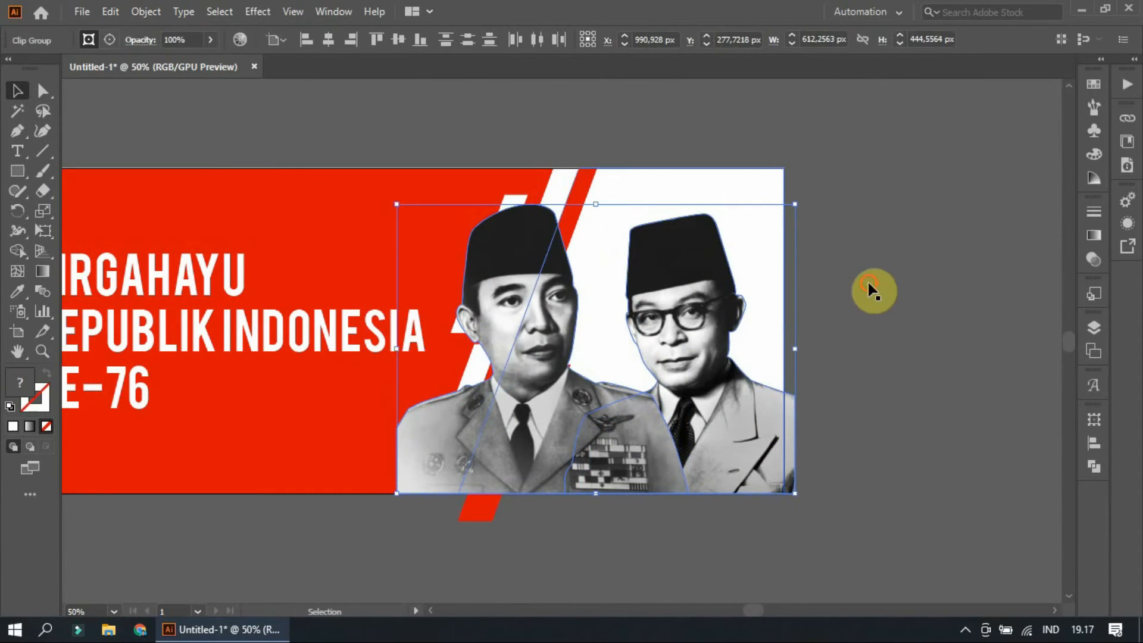
click(834, 380)
Step: Move both portraits horizontally clear of the slanted shapes, letting the man with glasses extend beyond the artboard
scroll(801, 403, down, 2)
click(660, 369)
drag(581, 364, 744, 366)
click(728, 500)
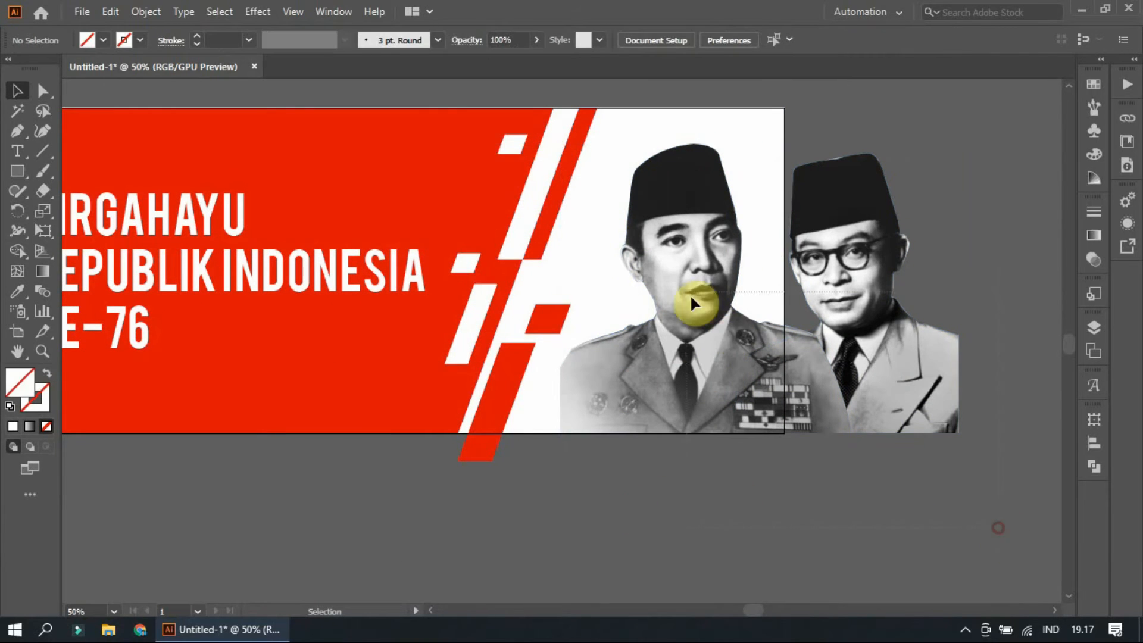
Step: Move the slanted shapes, the white background panel and both portraits horizontally toward the greeting text, keeping the portraits over the artboard
drag(464, 90, 461, 178)
shift+click(390, 283)
scroll(863, 249, down, 3)
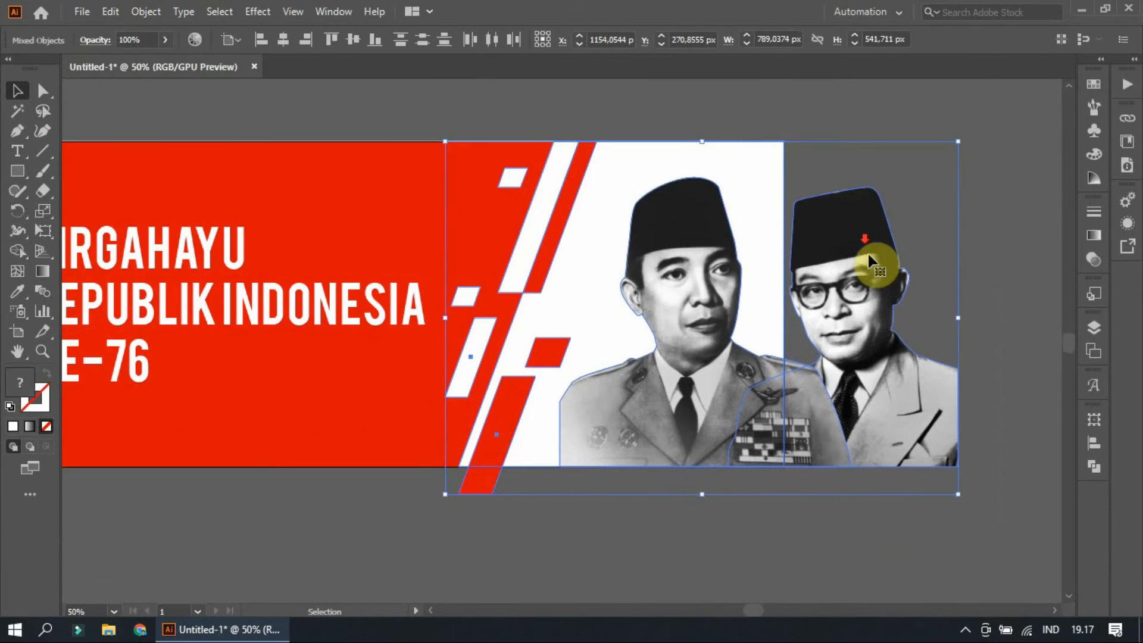
drag(899, 367, 738, 345)
click(916, 320)
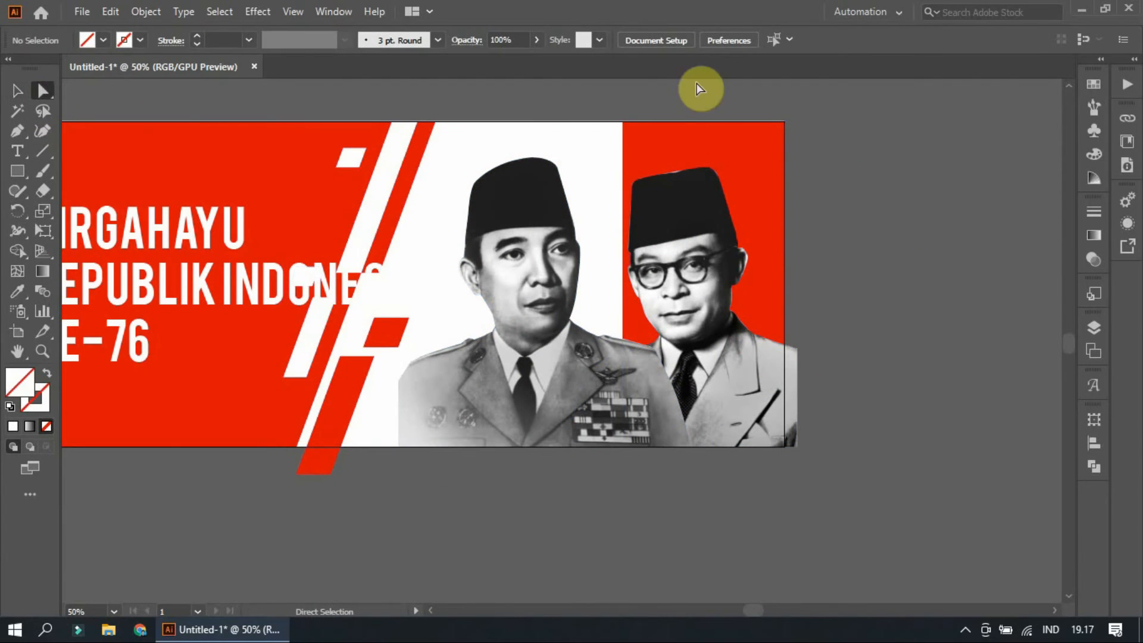
Step: Extend the white background panel behind the portraits to the artboard's outer edge
scroll(697, 119, up, 2)
drag(547, 161, 869, 195)
click(948, 203)
scroll(949, 202, down, 3)
scroll(965, 202, down, 1)
scroll(969, 203, up, 1)
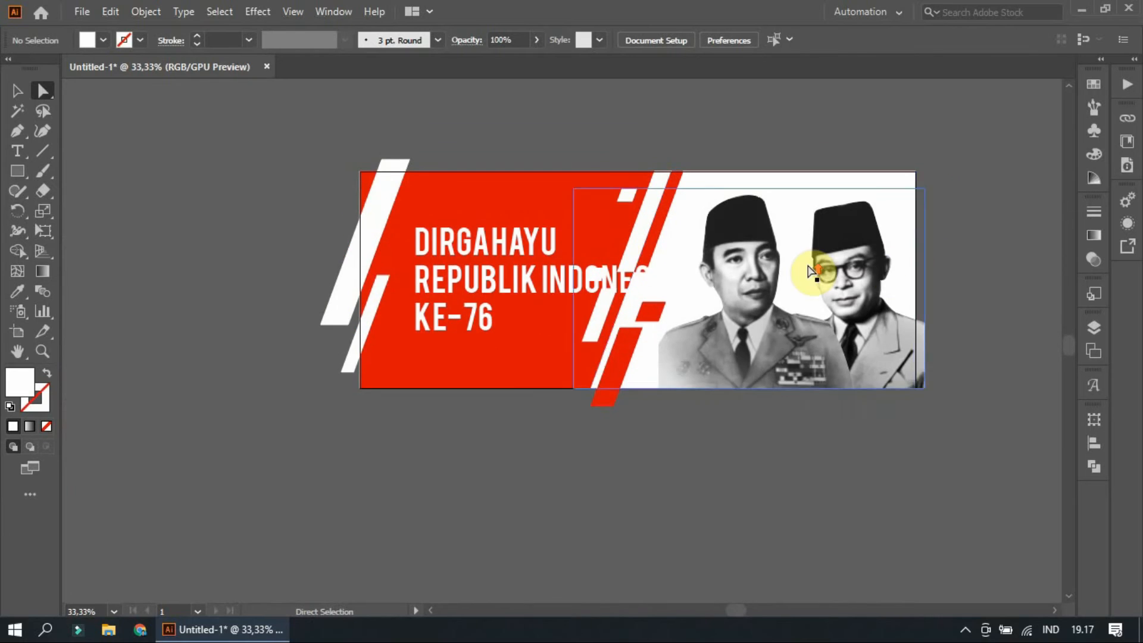
Step: Break the greeting so INDONESIA starts its own line, and shift the four-line text block slightly upward
alt+scroll(812, 271, up, 2)
alt+scroll(595, 301, down, 2)
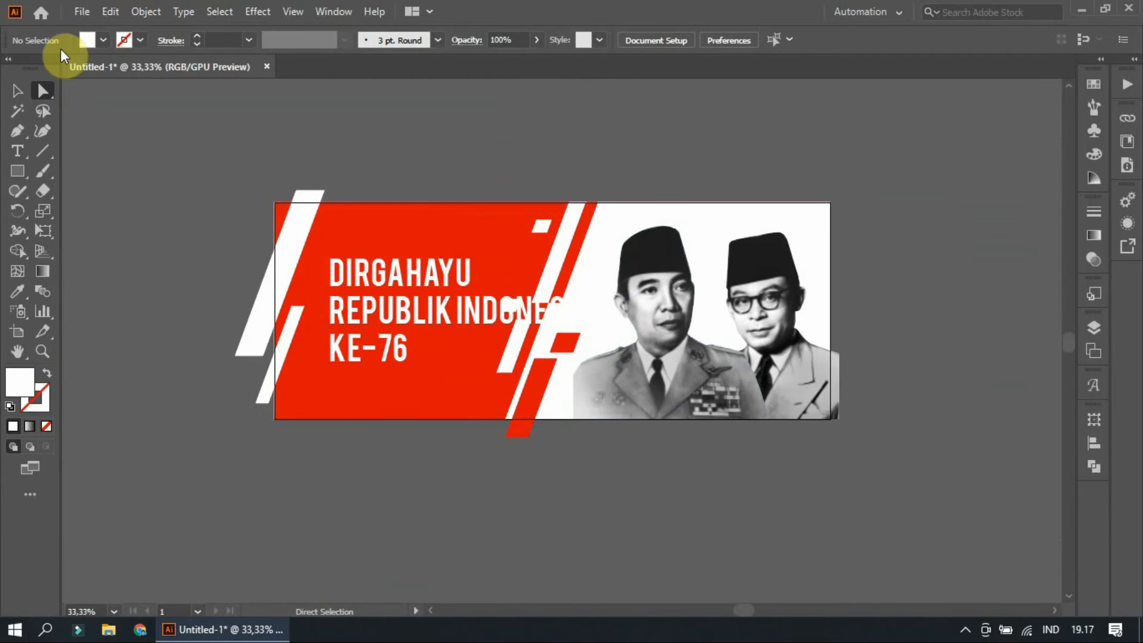
alt+scroll(441, 333, up, 2)
click(454, 288)
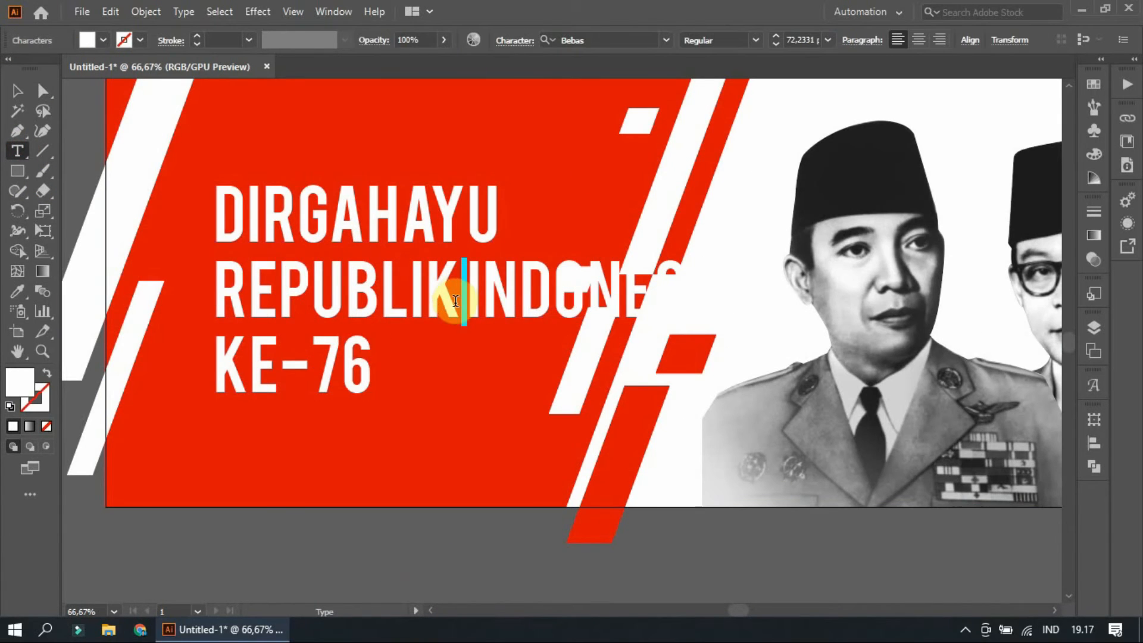
key(Return)
click(19, 87)
drag(409, 301, 414, 269)
alt+scroll(809, 192, down, 2)
scroll(808, 187, down, 2)
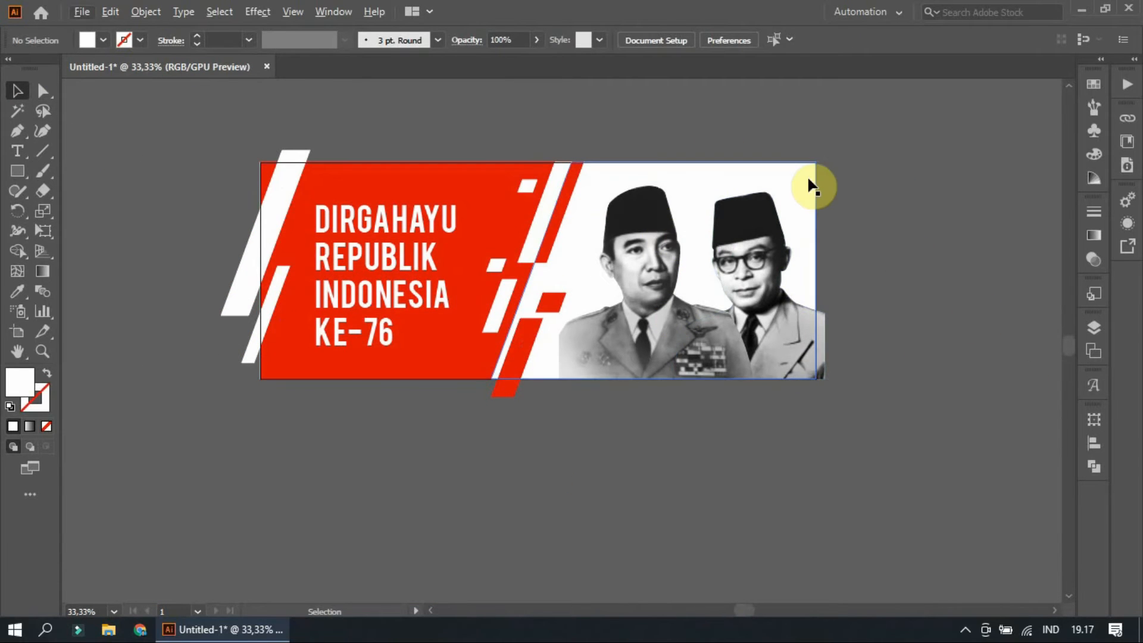
Step: Place a copy of the red slanted bar over the banner's upper-right corner and a copy of the small red parallelogram on the lower edge
alt+scroll(812, 186, up, 1)
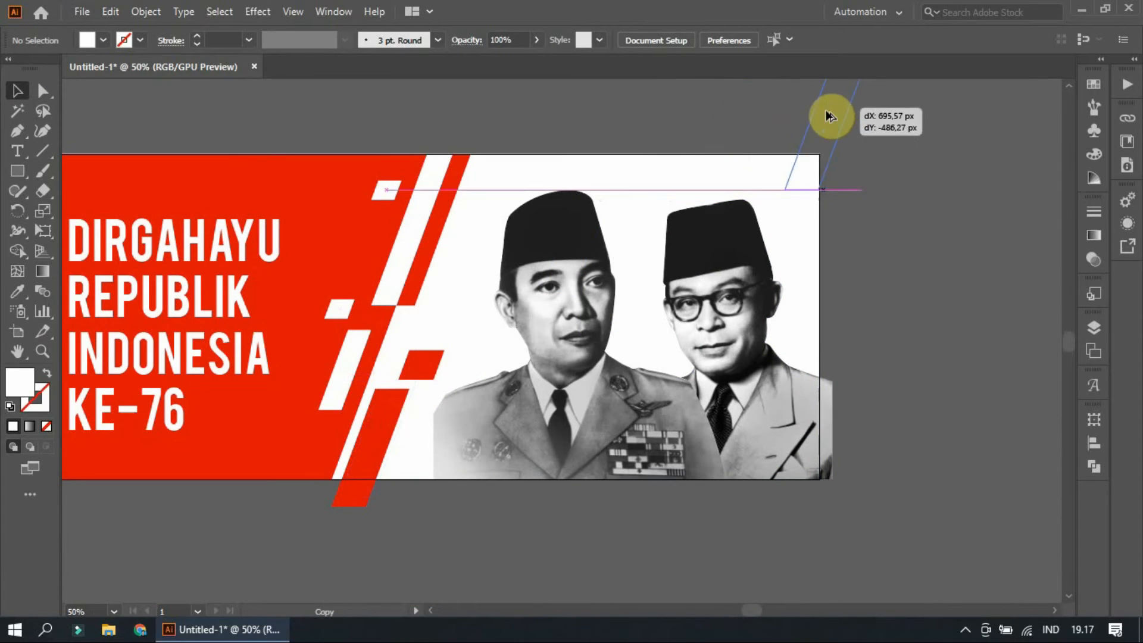
drag(420, 364, 482, 487)
scroll(761, 103, down, 3)
scroll(654, 149, up, 3)
scroll(833, 226, down, 1)
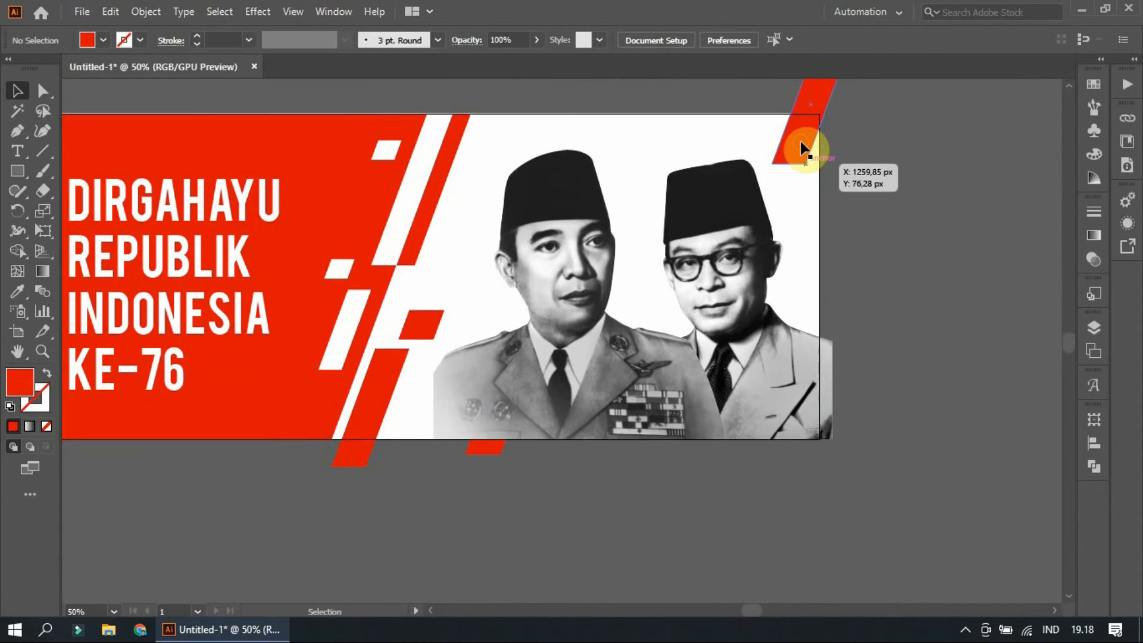
Step: Bring the red bar at the banner's lower-right corner to the front and enlarge it beyond the artboard
right_click(746, 463)
mouse_move(870, 359)
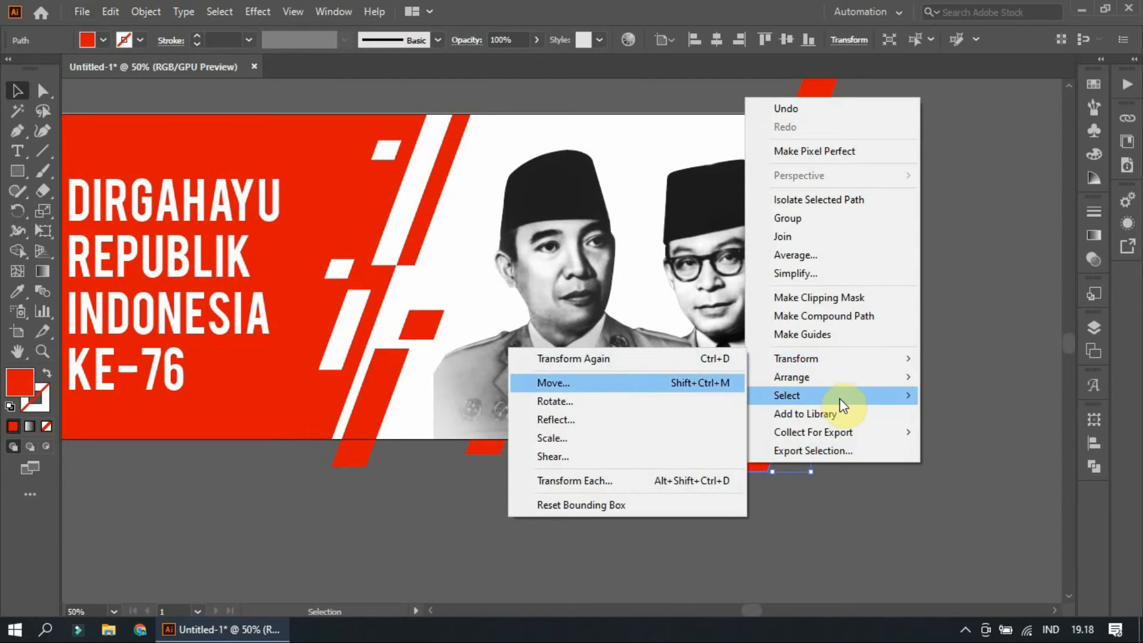
mouse_move(881, 376)
click(940, 376)
drag(811, 471, 827, 401)
click(981, 434)
scroll(946, 333, down, 1)
alt+scroll(905, 281, up, 1)
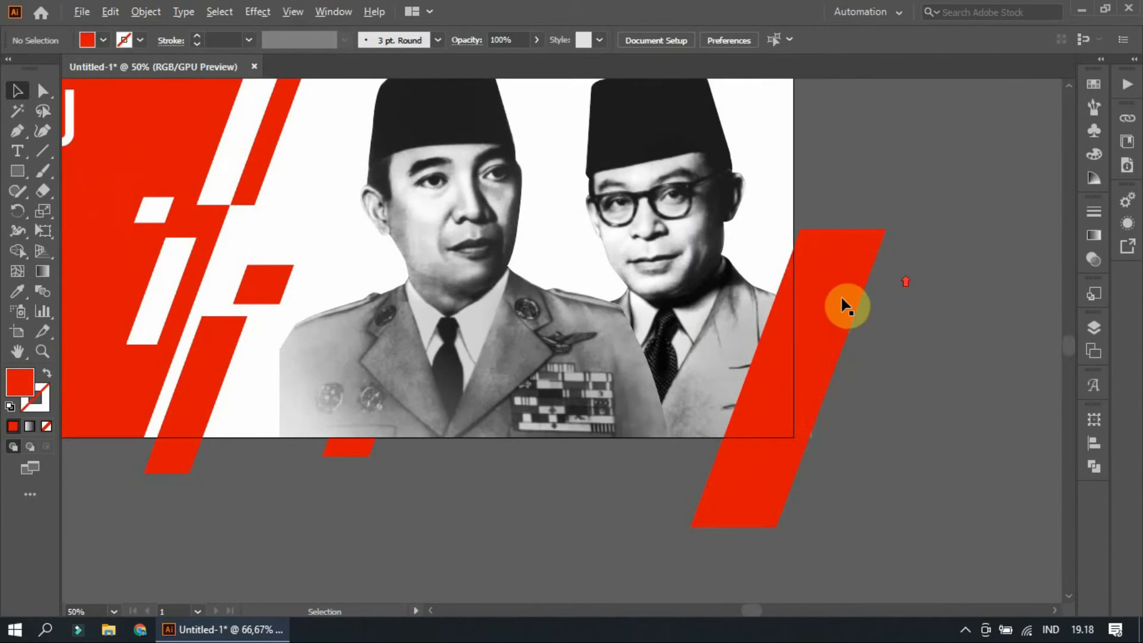
Step: Duplicate the large red bar beside itself at the lower-right corner and fill the outer bar with white
drag(855, 288, 770, 283)
click(103, 40)
click(34, 68)
click(920, 200)
alt+scroll(927, 288, down, 2)
scroll(930, 300, up, 1)
alt+scroll(789, 342, up, 1)
Step: Nudge both portraits horizontally toward the greeting text
drag(620, 380, 600, 395)
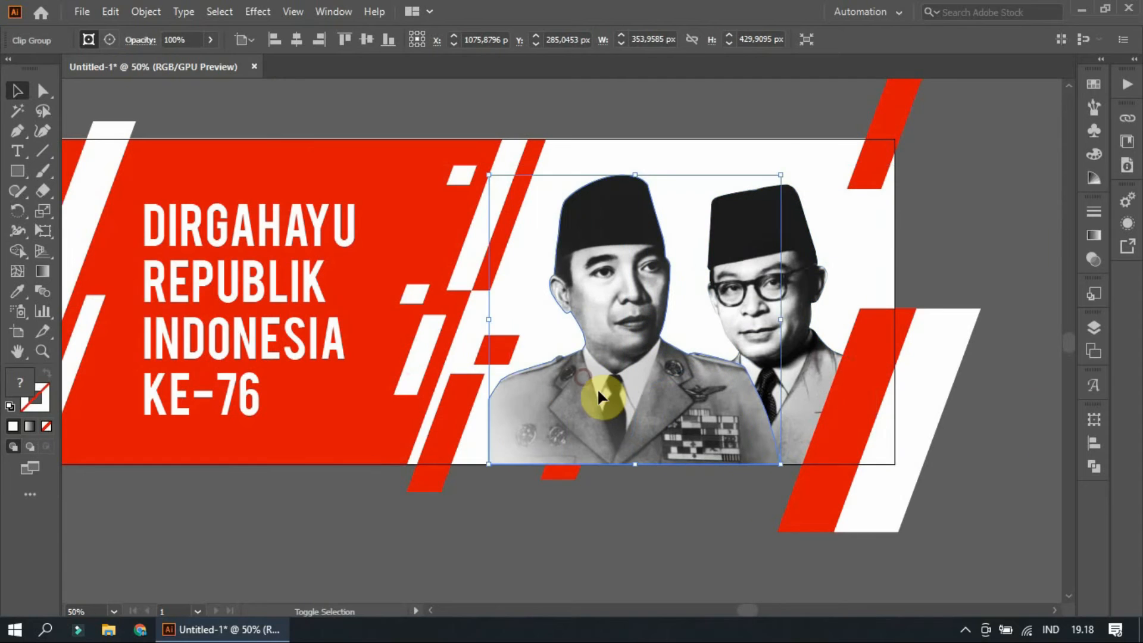
scroll(601, 411, down, 1)
click(610, 516)
Step: Shift the red slanted bar on the lower edge toward the portraits and enlarge it slightly
scroll(677, 503, up, 1)
alt+scroll(464, 396, up, 2)
drag(556, 443, 541, 441)
scroll(541, 440, down, 2)
drag(444, 504, 428, 534)
Step: Bring the enlarged red bar in front of the portrait of the man in uniform
right_click(499, 408)
mouse_move(619, 302)
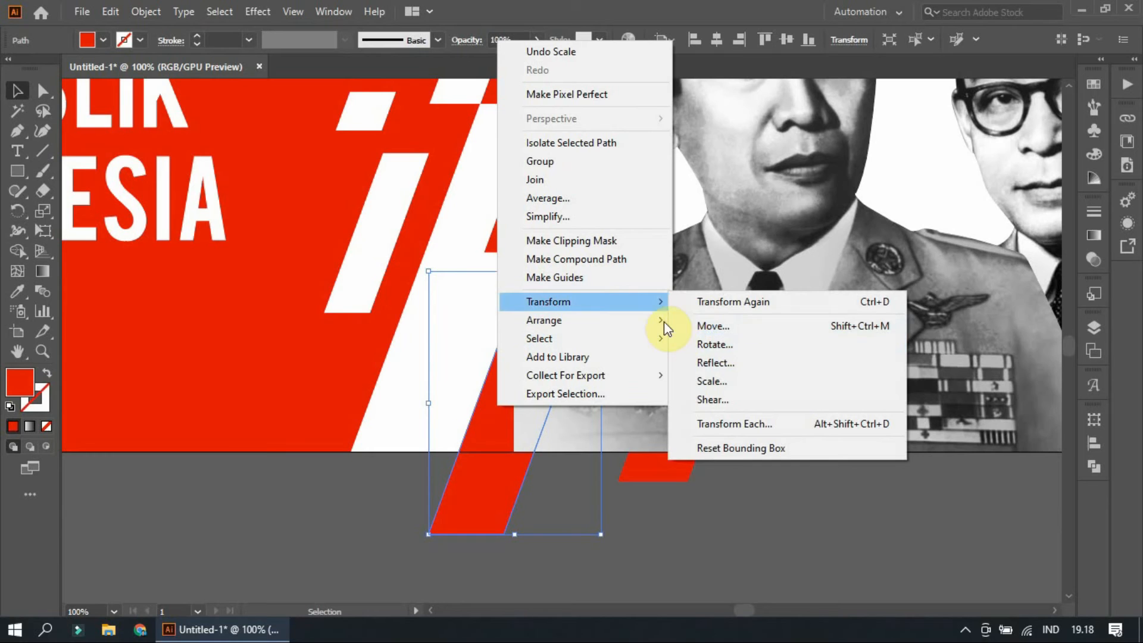
mouse_move(662, 322)
click(706, 319)
alt+scroll(395, 324, down, 2)
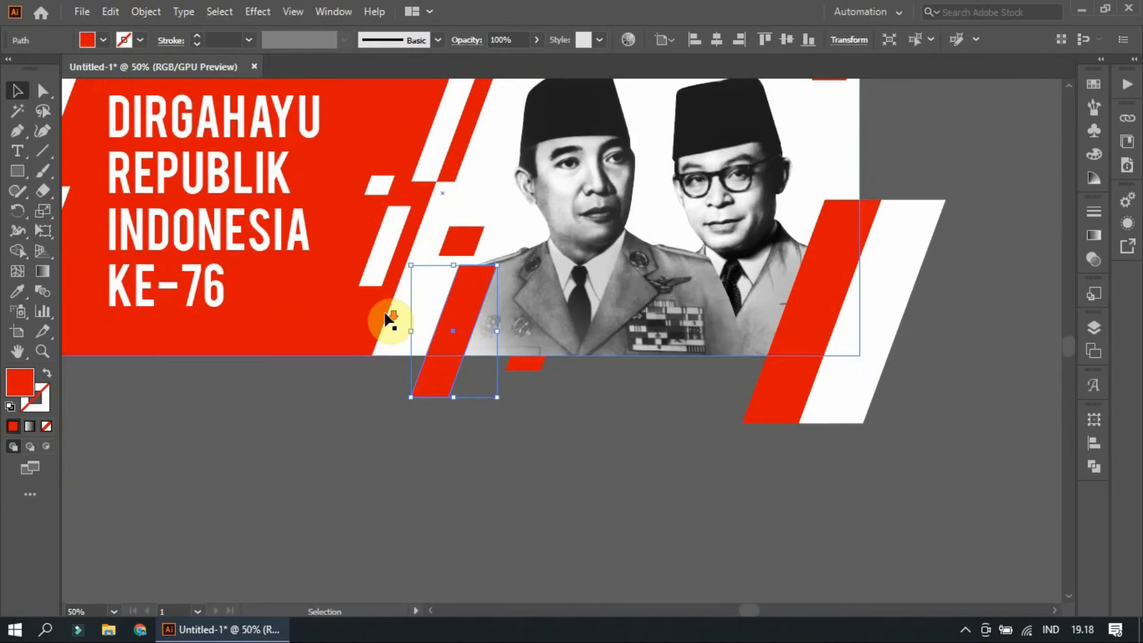
Step: Copy the short white slanted bar into the gap at the lower edge and color it with the background's red
alt+scroll(386, 315, up, 2)
alt+drag(395, 242, 449, 399)
click(17, 292)
click(176, 301)
click(46, 92)
alt+scroll(529, 289, down, 3)
click(541, 444)
alt+scroll(538, 255, up, 3)
alt+scroll(553, 393, down, 4)
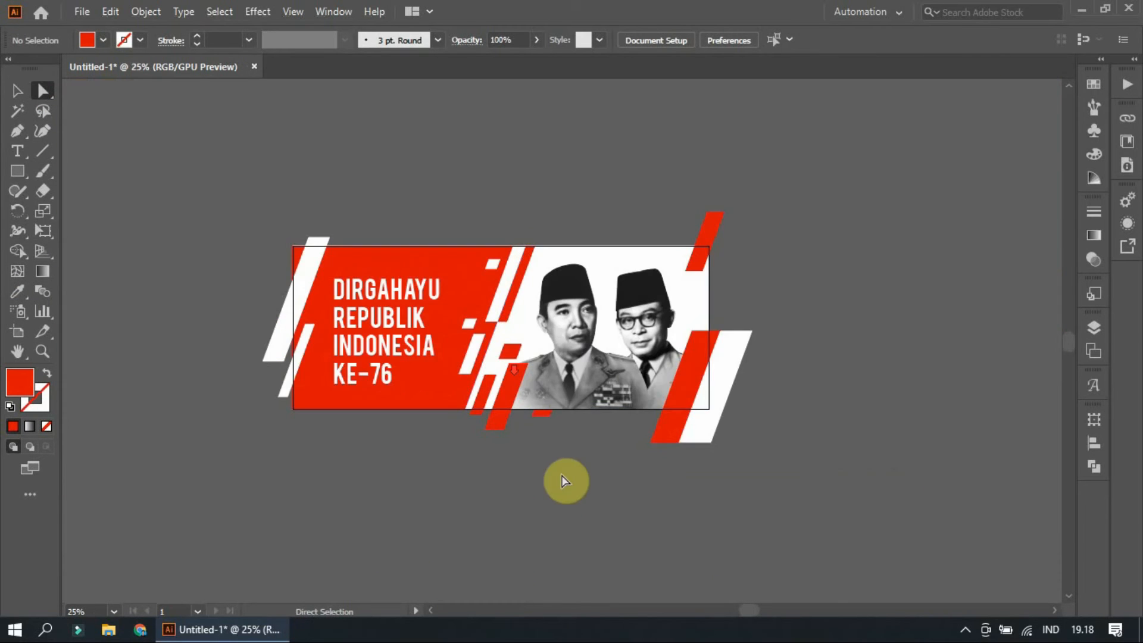
Step: Bring the small red parallelogram on the lower edge to the front of the portrait of the man in uniform
alt+scroll(542, 425, up, 5)
right_click(582, 387)
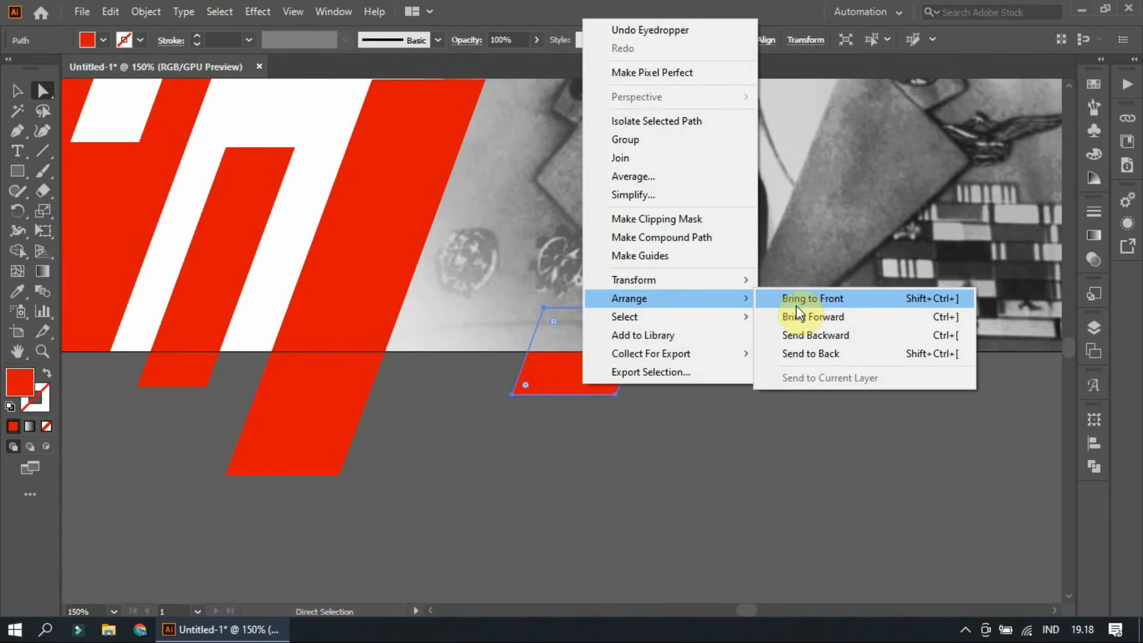
click(795, 301)
click(796, 357)
alt+scroll(613, 467, down, 5)
alt+scroll(562, 415, up, 2)
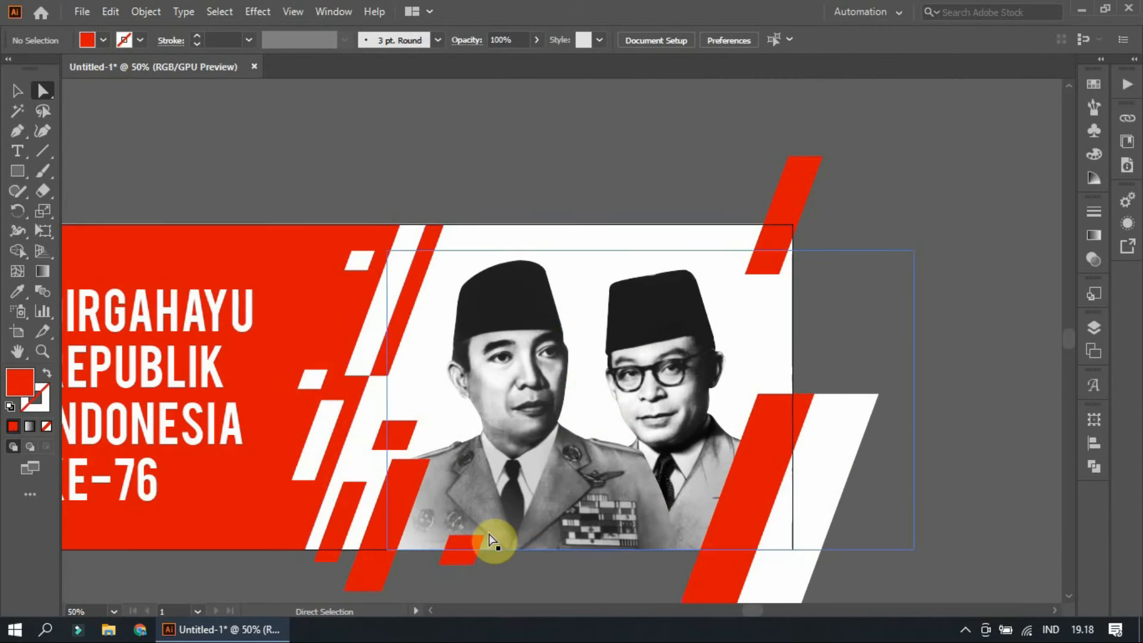
Step: Copy the small red parallelogram to the banner's upper edge near the hat of the man in uniform
alt+drag(486, 274, 516, 224)
click(646, 163)
alt+scroll(659, 163, down, 2)
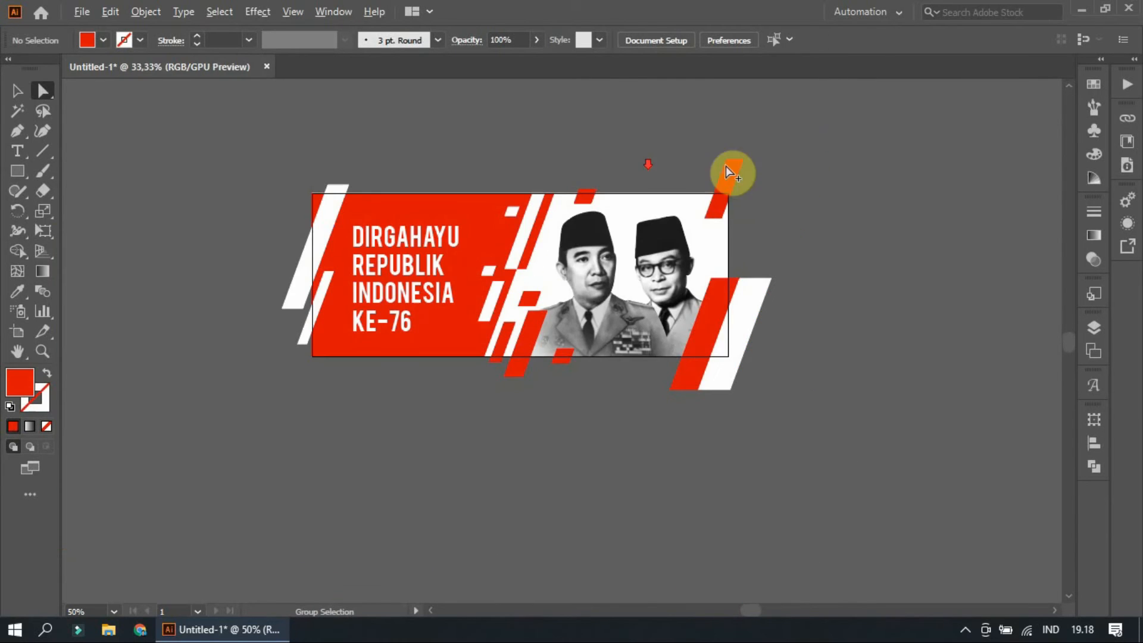
Step: Nudge the greeting text block slightly horizontally toward the portraits
scroll(849, 221, up, 3)
alt+scroll(592, 300, up, 4)
alt+scroll(869, 241, down, 4)
scroll(868, 238, up, 2)
alt+scroll(506, 389, up, 2)
drag(436, 223, 449, 222)
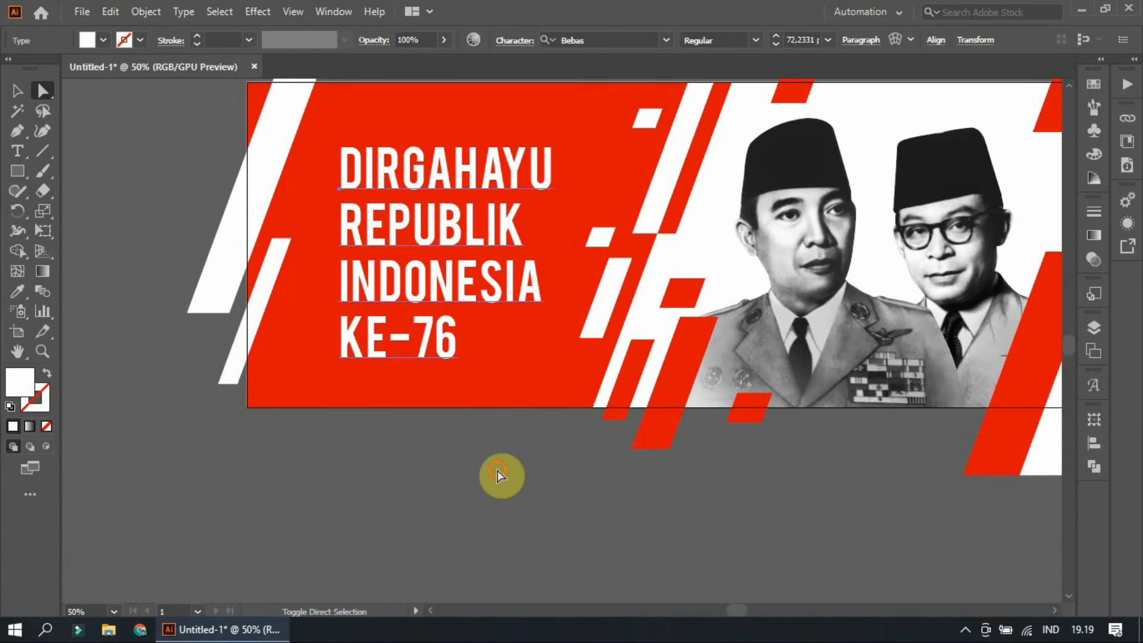
click(497, 470)
Step: Copy the small white parallelogram to the lower-left corner of the red area
scroll(331, 473, up, 2)
drag(646, 199, 276, 463)
click(310, 538)
alt+scroll(304, 530, down, 2)
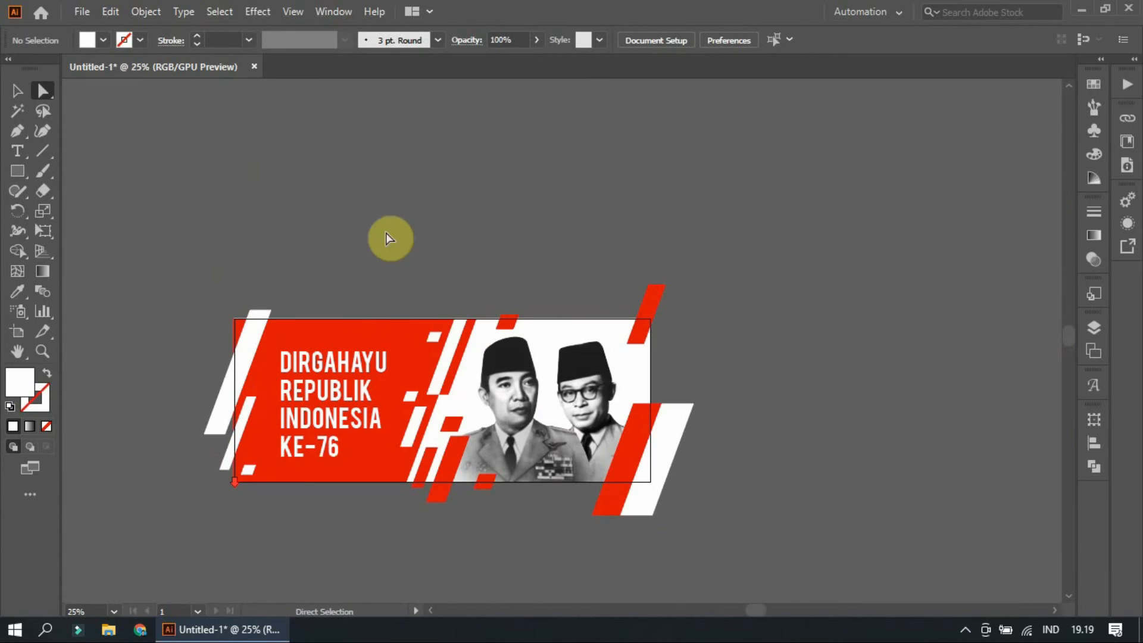
Step: Copy the small white parallelogram to the banner's upper edge beside the large white slanted bar
scroll(385, 233, down, 2)
alt+scroll(283, 330, up, 2)
drag(220, 495, 286, 192)
click(376, 130)
alt+scroll(381, 130, down, 2)
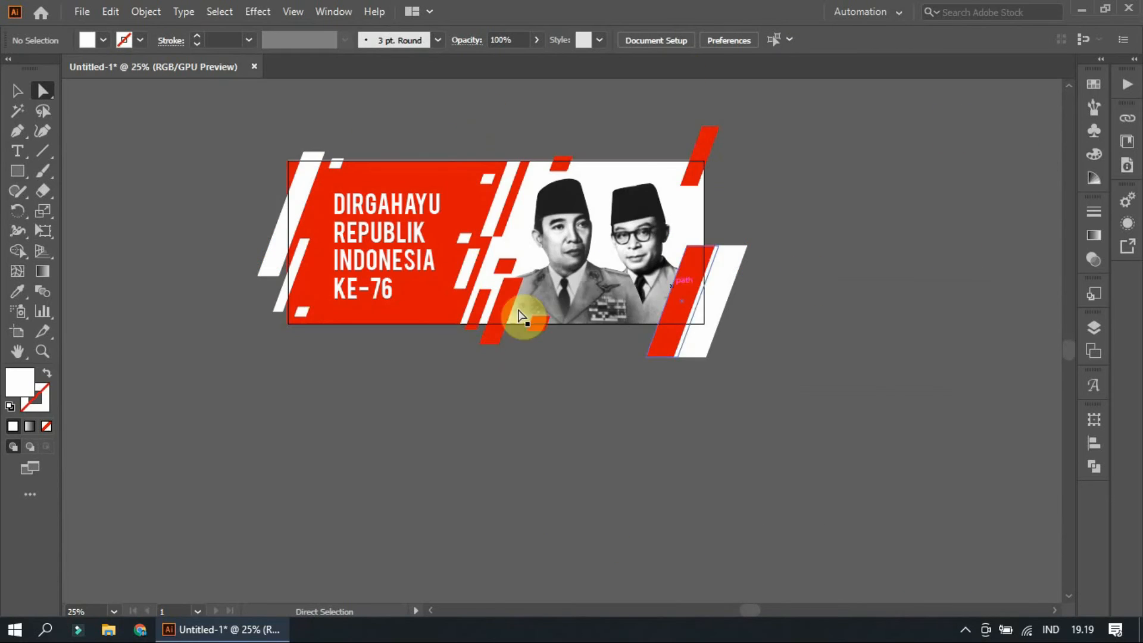
Step: Nudge the small white parallelogram on the upper edge slightly upward
alt+scroll(414, 220, up, 3)
drag(380, 185, 380, 173)
alt+scroll(454, 270, down, 2)
click(482, 444)
click(482, 448)
Step: Adjust the greeting text block's vertical position slightly within the red area
scroll(814, 359, down, 3)
scroll(910, 212, up, 4)
alt+scroll(510, 283, up, 4)
alt+scroll(400, 238, down, 2)
drag(401, 241, 391, 231)
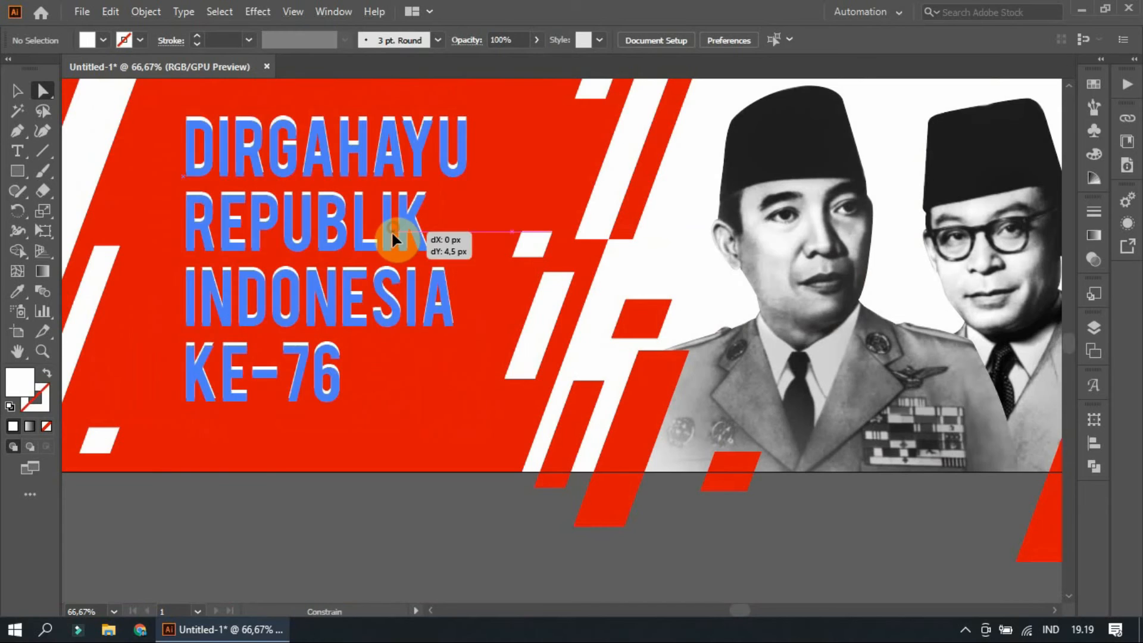
alt+scroll(441, 416, down, 2)
click(441, 416)
alt+scroll(242, 222, up, 1)
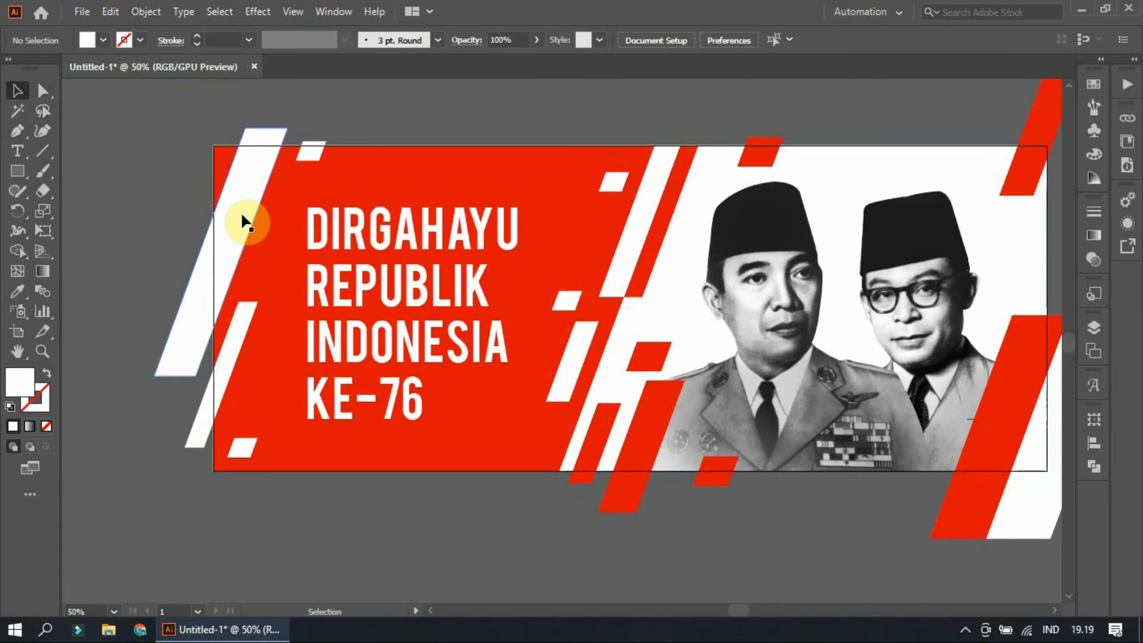
Step: Copy the large red slanted bar onto the greeting text area and darken its fill to CE0000
scroll(510, 273, down, 2)
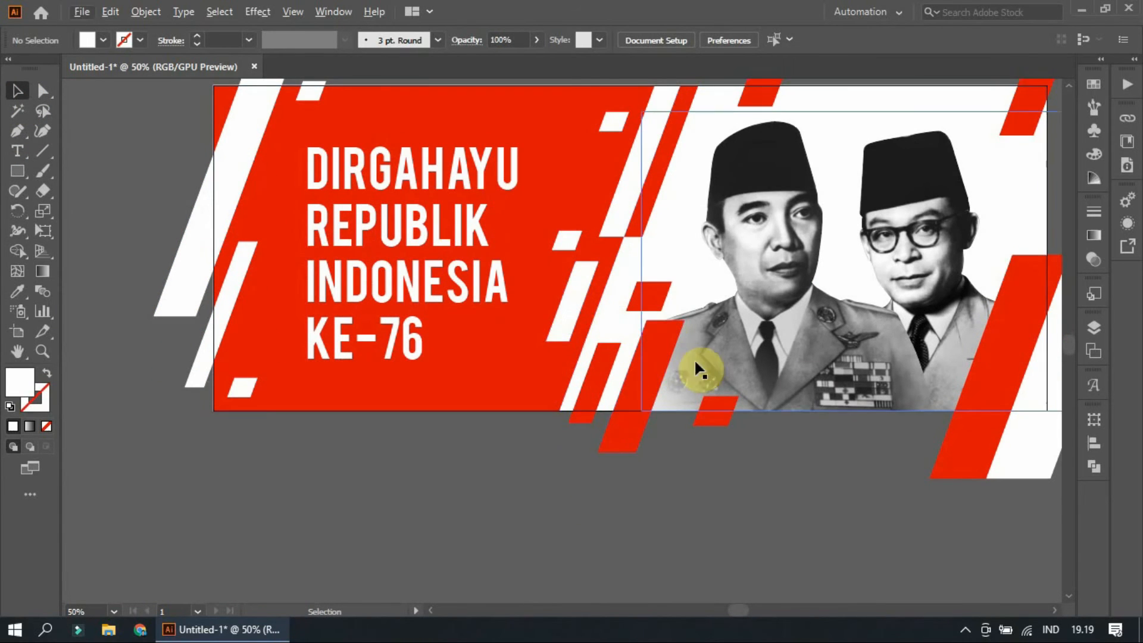
scroll(698, 369, up, 2)
alt+drag(1016, 381, 467, 367)
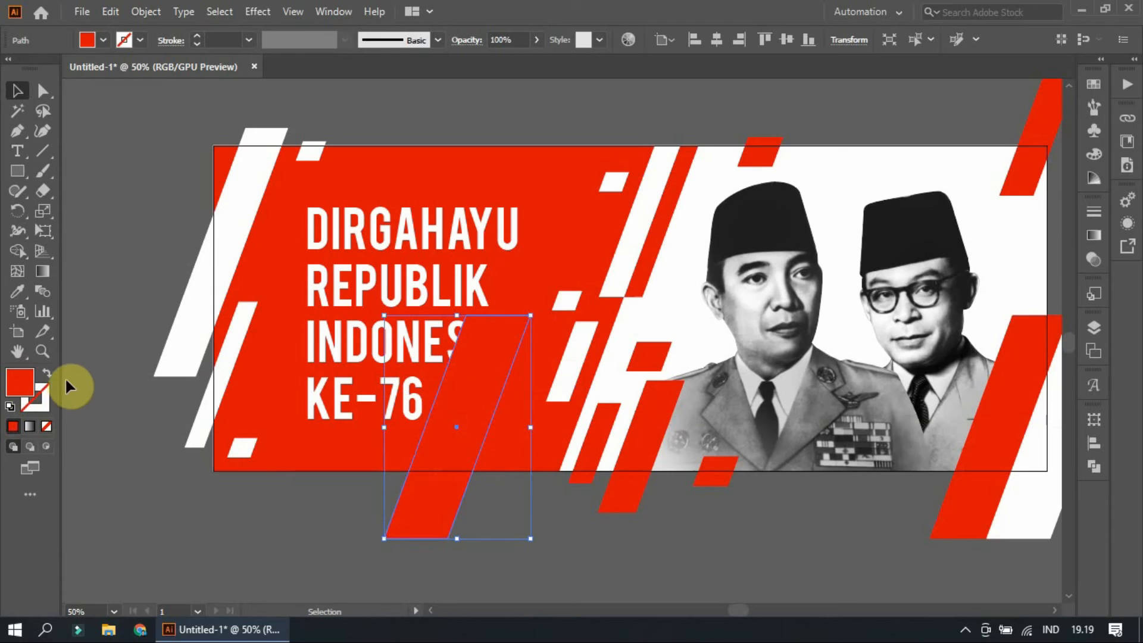
click(1095, 156)
click(1002, 107)
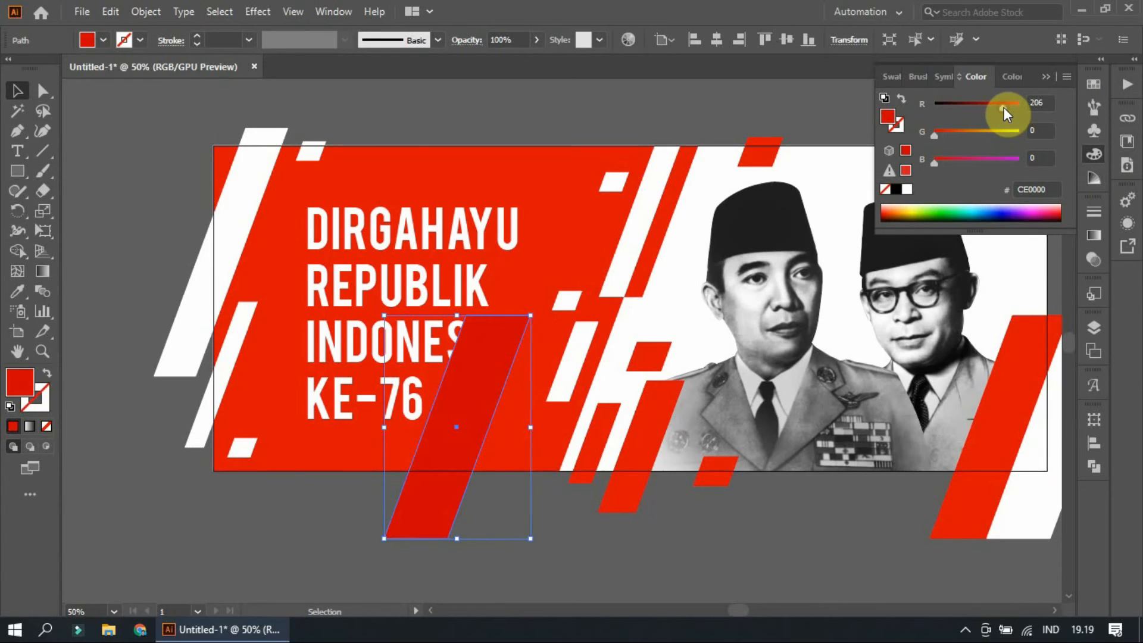
Step: Send the dark red bar and the red background together to the back, behind the greeting text
click(423, 176)
right_click(403, 166)
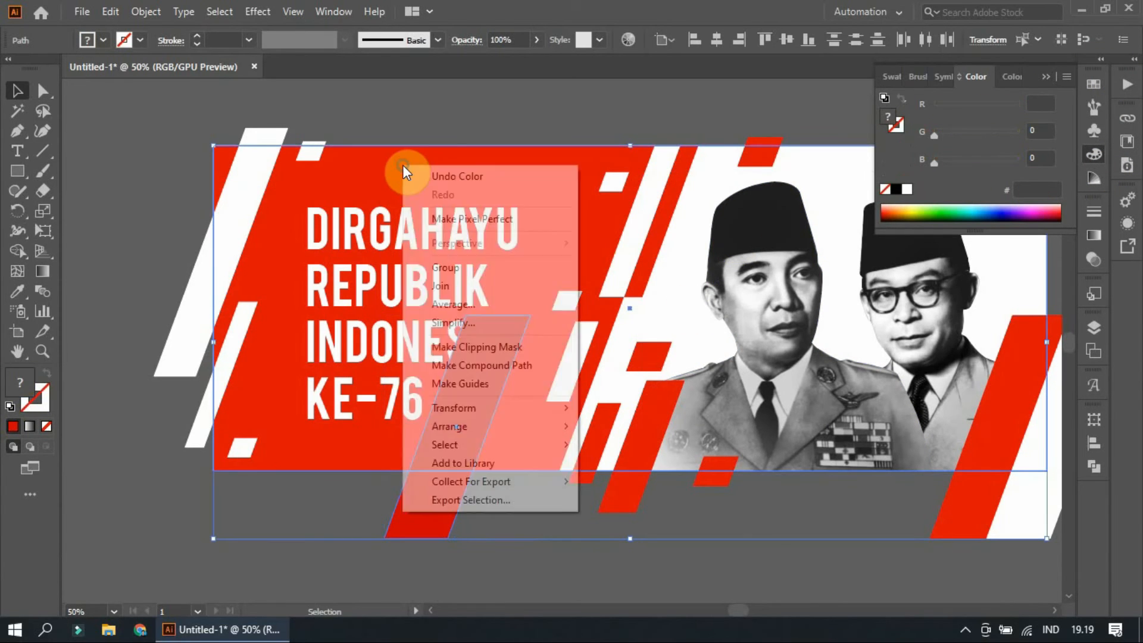
mouse_move(565, 426)
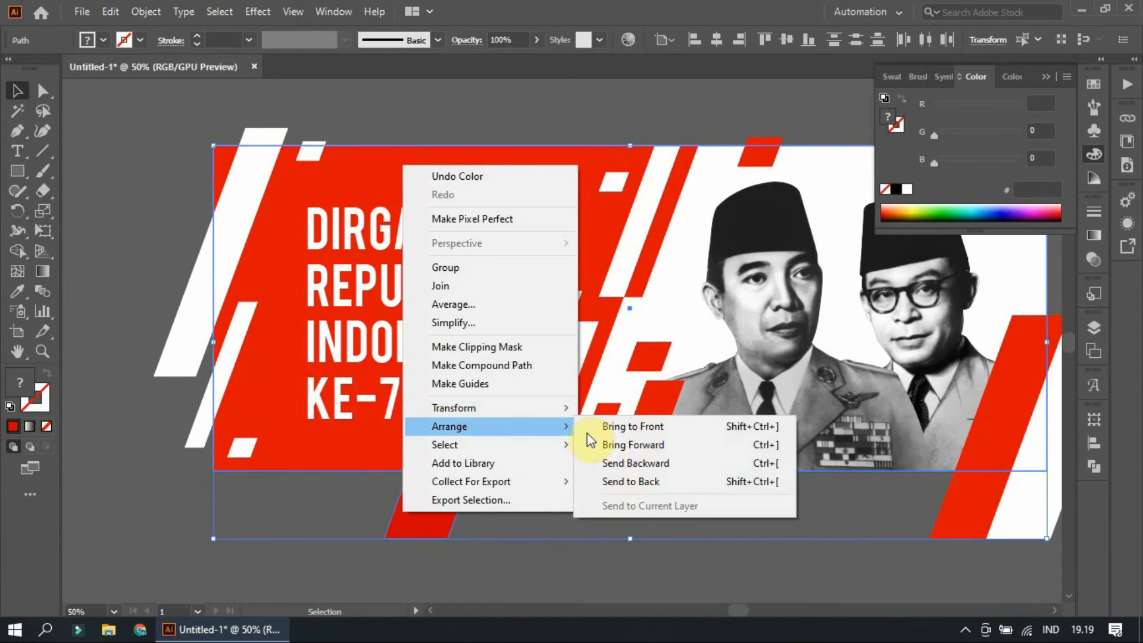
click(653, 480)
scroll(582, 431, down, 1)
click(548, 470)
scroll(549, 469, down, 4)
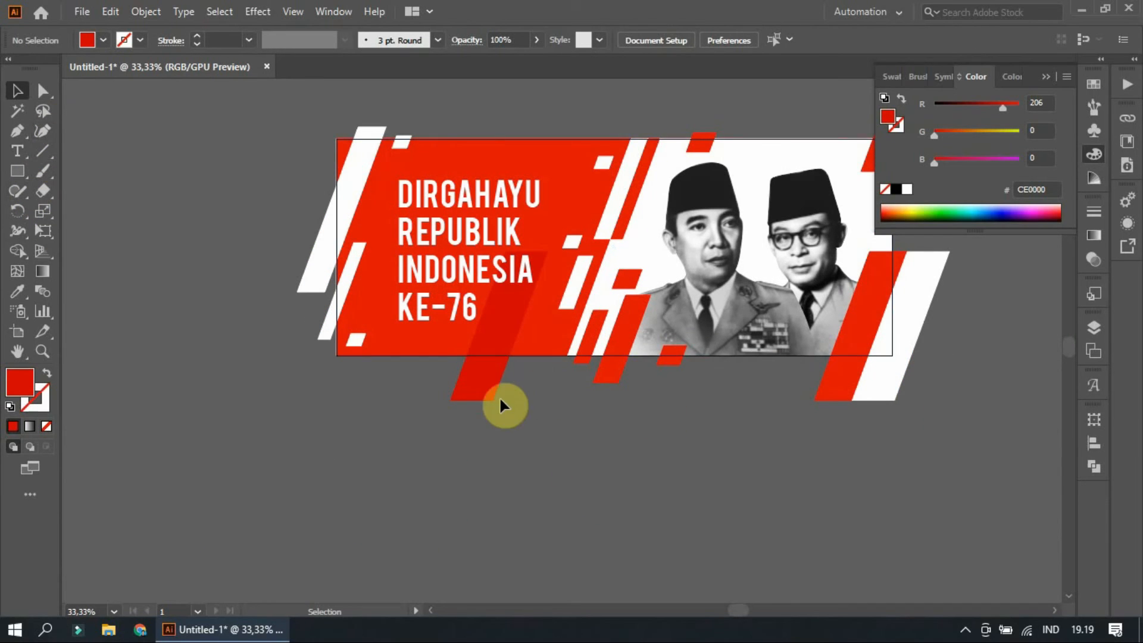
Step: Enlarge the dark red bar so it extends well below the banner's lower edge
click(491, 377)
scroll(558, 338, down, 4)
drag(547, 319, 669, 432)
scroll(577, 385, up, 5)
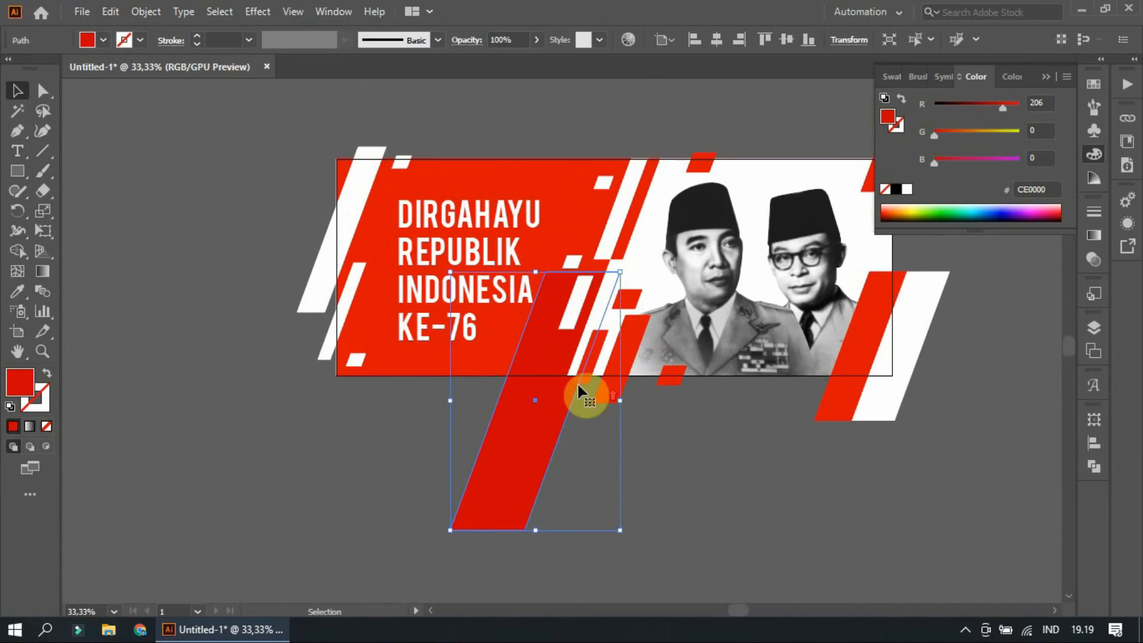
Step: Copy the dark red bar to the banner's upper edge and scale the copy down
scroll(554, 440, up, 1)
drag(530, 492, 543, 252)
scroll(591, 239, up, 2)
drag(617, 174, 548, 301)
scroll(554, 291, down, 3)
Step: Copy the dark red bar to the banner's lower-left corner and resize it beneath the white slanted bars
drag(546, 215, 364, 374)
drag(387, 479, 415, 512)
drag(364, 388, 364, 388)
click(318, 228)
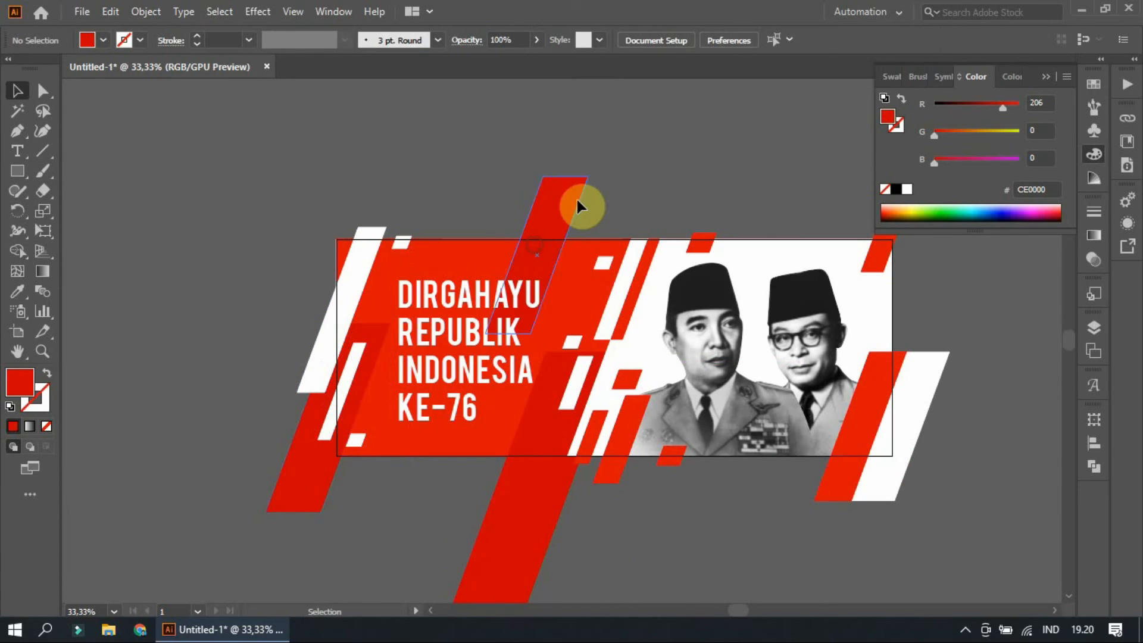
Step: Move the upper dark red bar further up so only its lower end overlaps the banner
drag(583, 187, 583, 187)
scroll(382, 186, down, 2)
scroll(382, 186, right, 3)
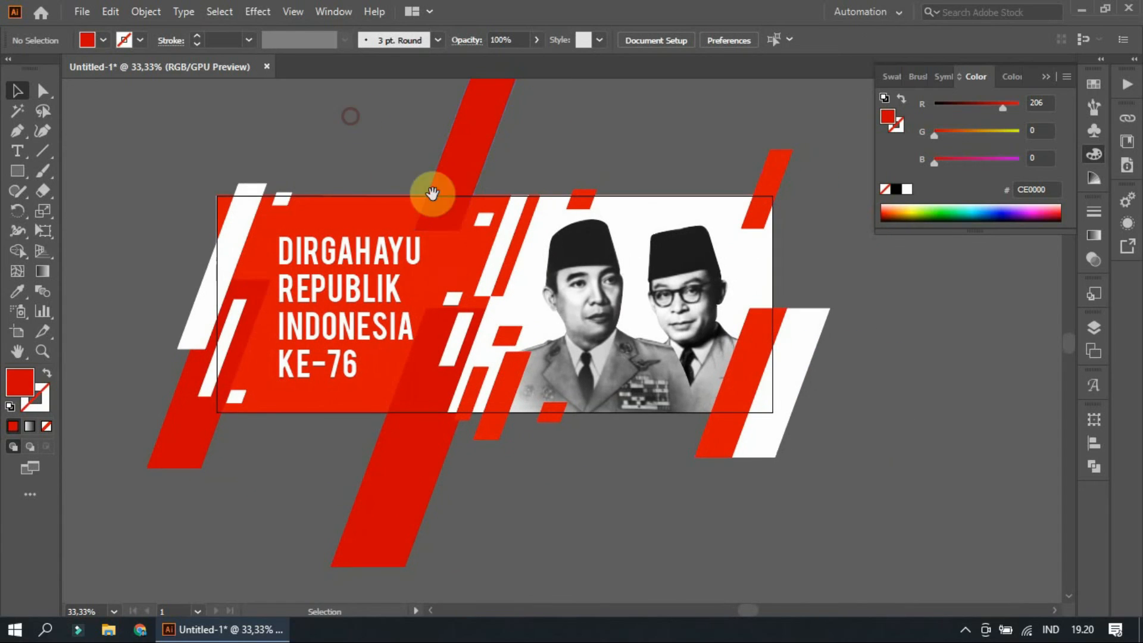
scroll(906, 331, up, 1)
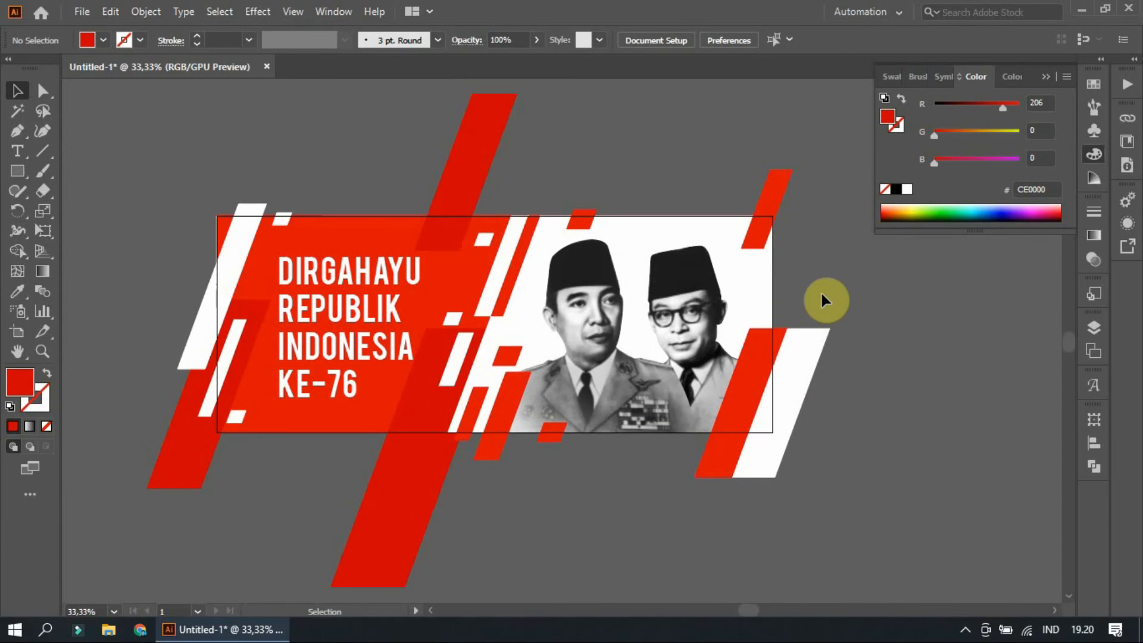
Step: Copy the large lower dark red bar up to the banner's upper edge over the portraits and fill it light gray E6E6E6
scroll(483, 362, down, 1)
drag(382, 510, 648, 257)
click(907, 189)
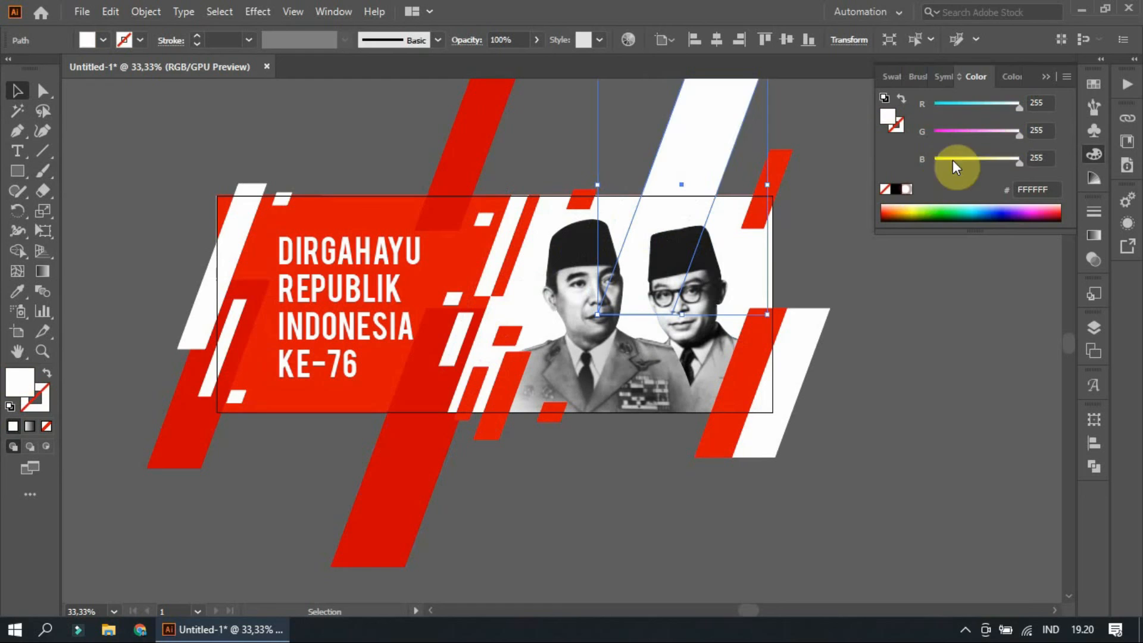
click(104, 40)
click(129, 130)
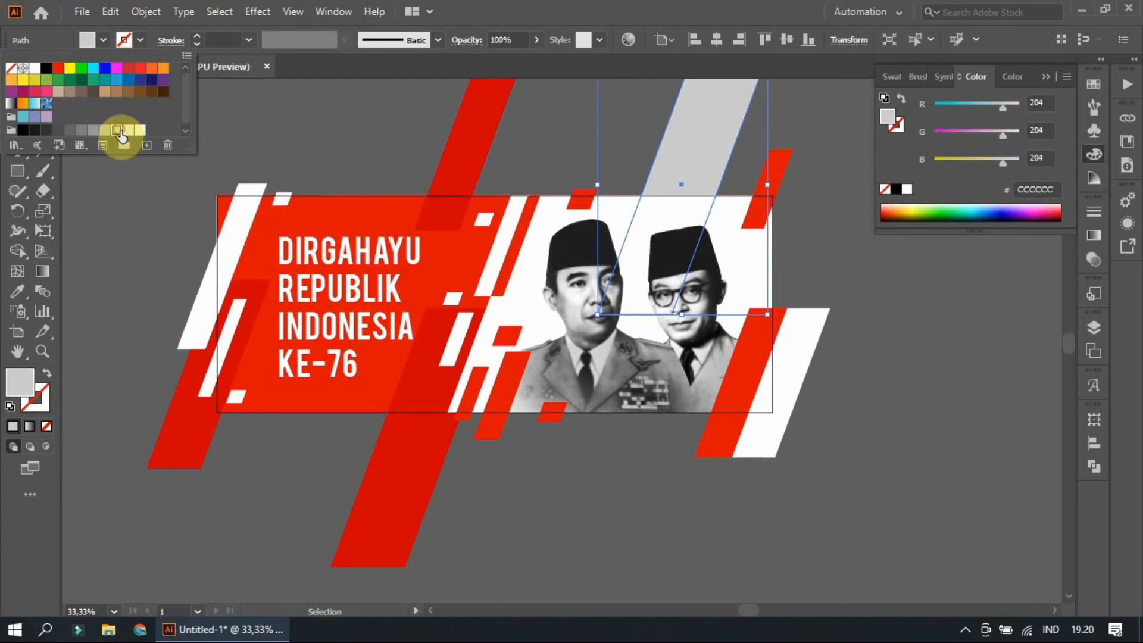
click(692, 147)
Step: Bring the light gray bar forward one level in the stacking order so it sits above the white background
right_click(698, 149)
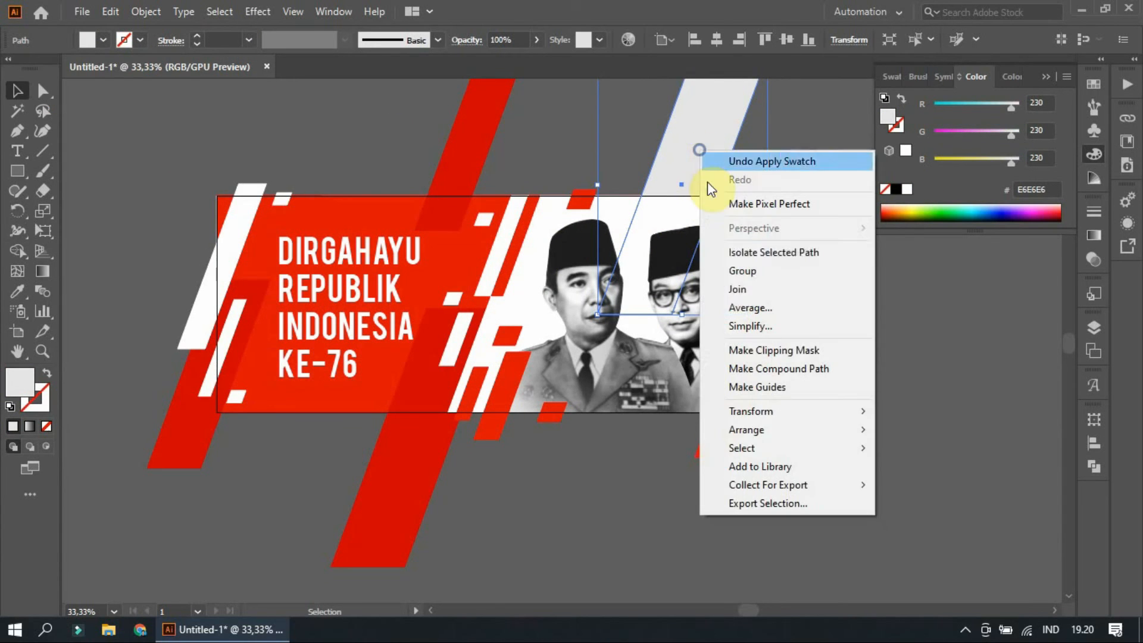
mouse_move(834, 431)
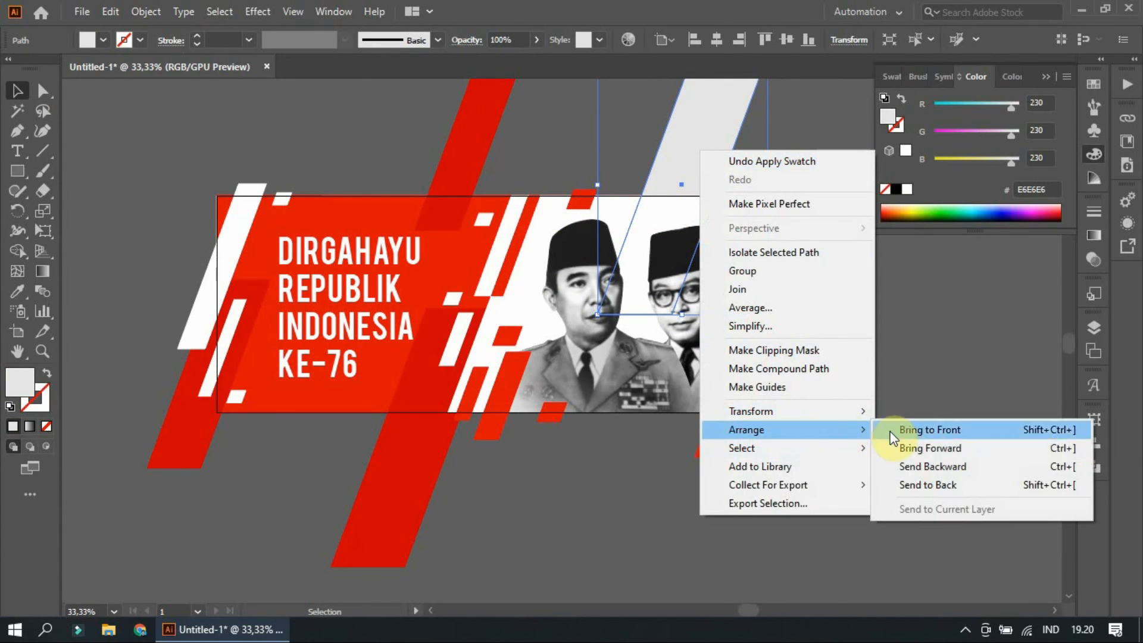
click(934, 448)
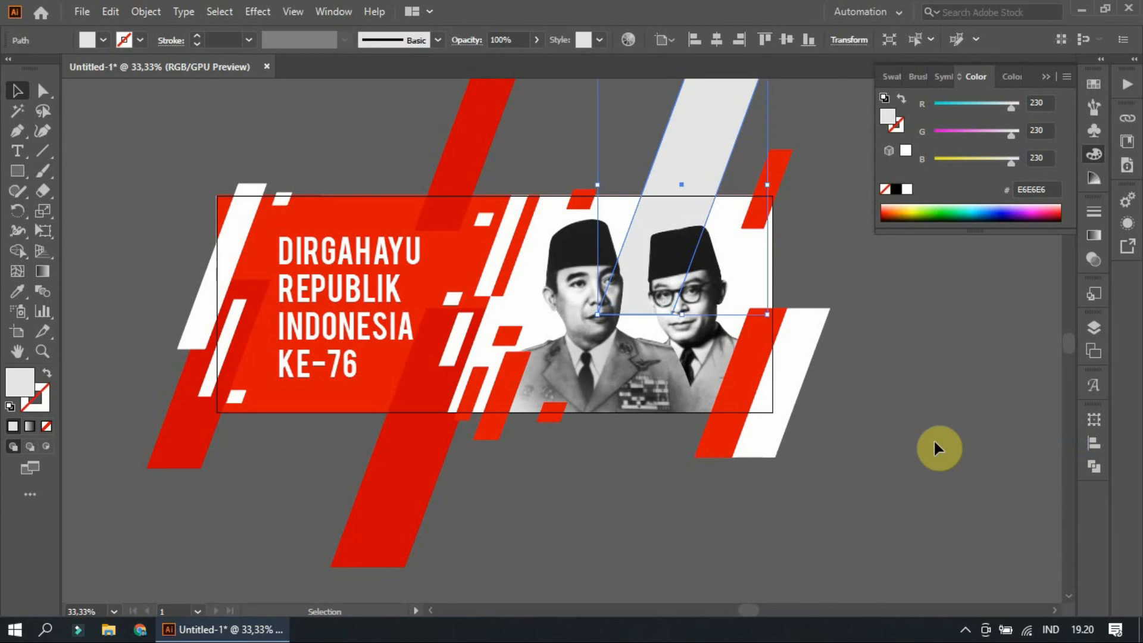
click(880, 216)
Step: Place one light gray bar at the banner's upper-right corner and a copy at the lower edge behind the left portrait
scroll(770, 170, up, 1)
drag(676, 129, 556, 397)
scroll(768, 118, down, 1)
click(759, 522)
scroll(937, 481, down, 1)
scroll(957, 377, up, 1)
scroll(939, 319, down, 1)
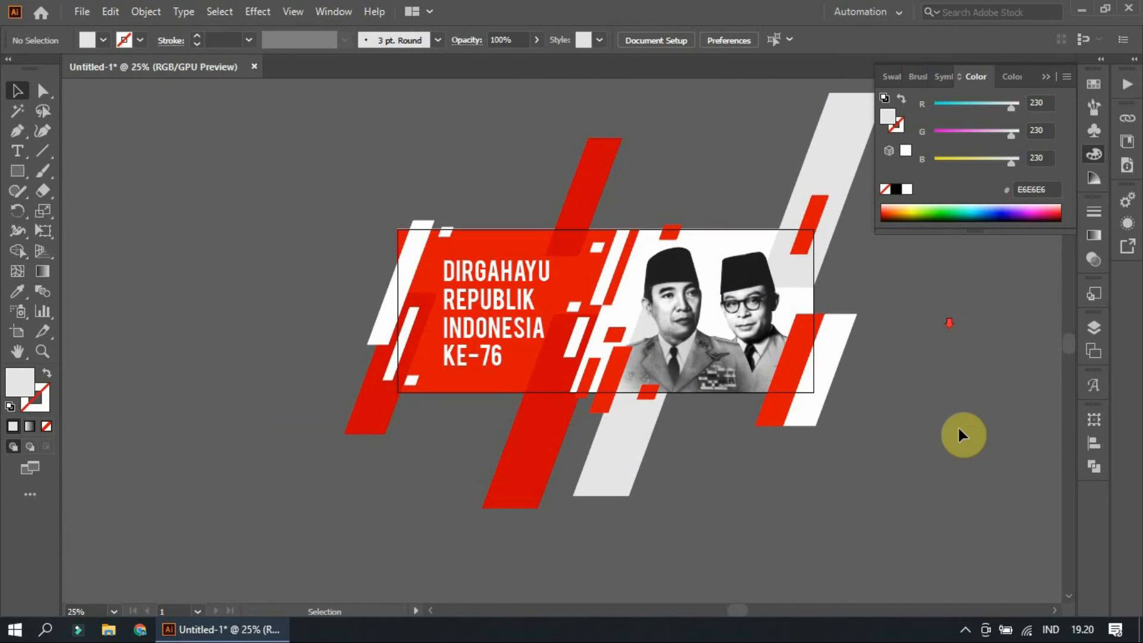
Step: Select all the banner artwork and group it
drag(911, 475, 804, 448)
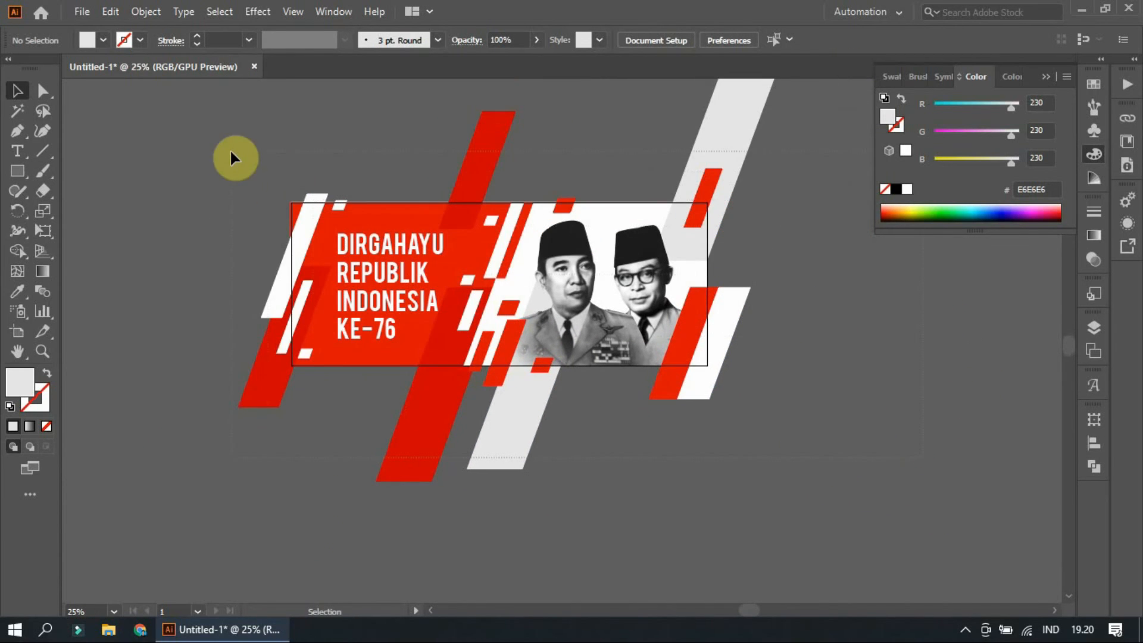
drag(231, 152, 167, 136)
right_click(167, 135)
click(212, 262)
click(166, 190)
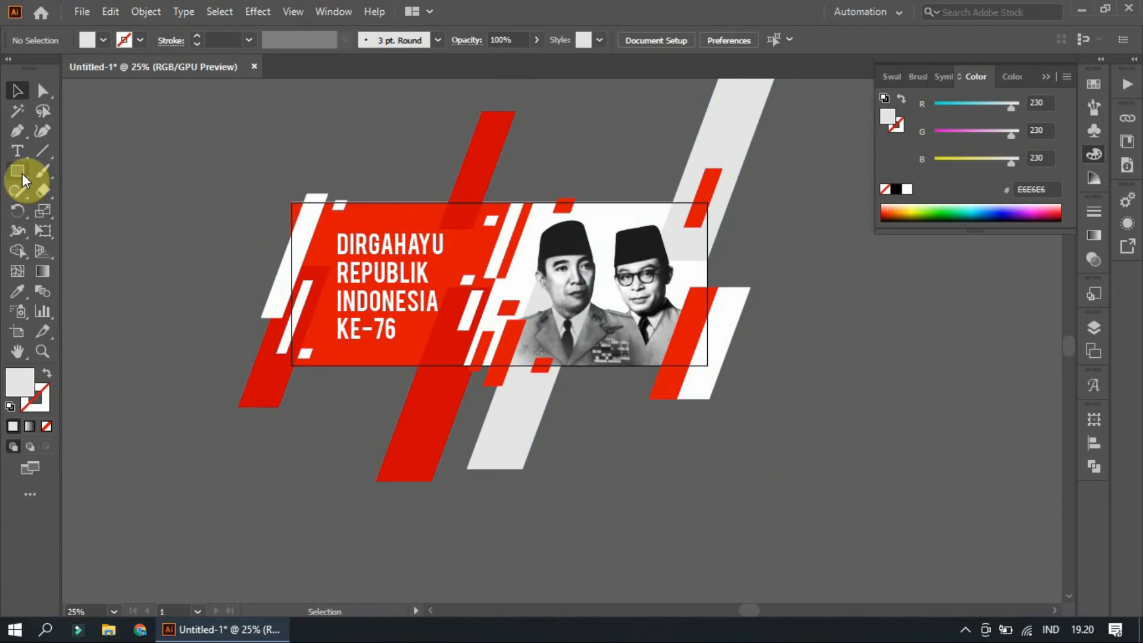
Step: Draw a rectangle that exactly covers the whole artboard on top of the artwork
scroll(300, 203, up, 1)
drag(287, 183, 840, 399)
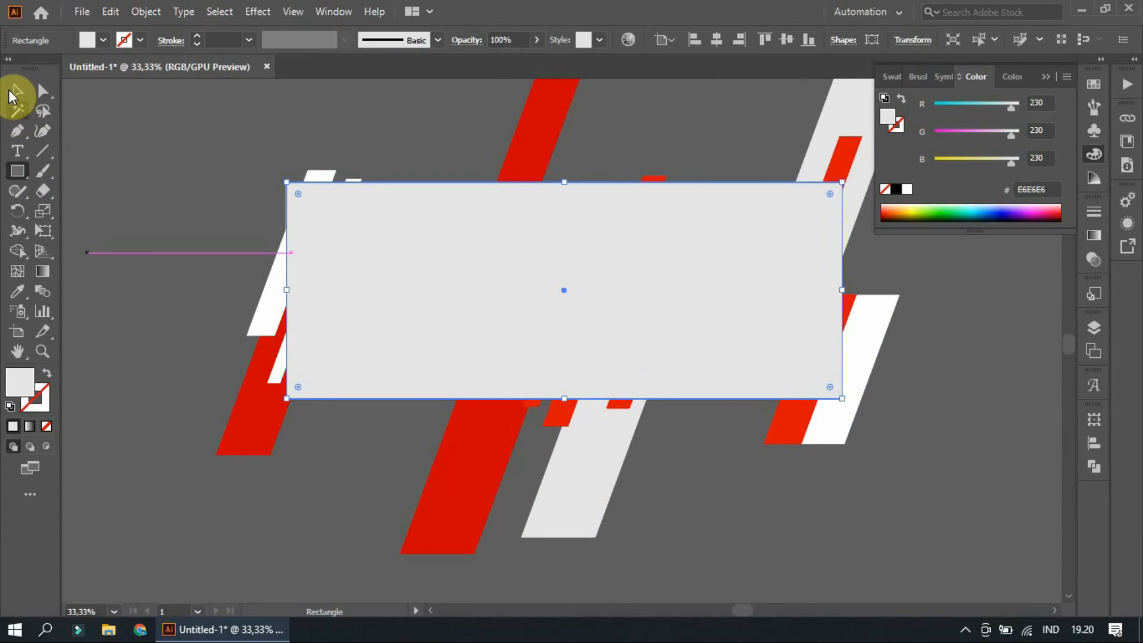
click(170, 157)
Step: Select all the artwork with the covering rectangle and make a clipping mask to trim everything to the artboard
key(ctrl+a)
right_click(380, 202)
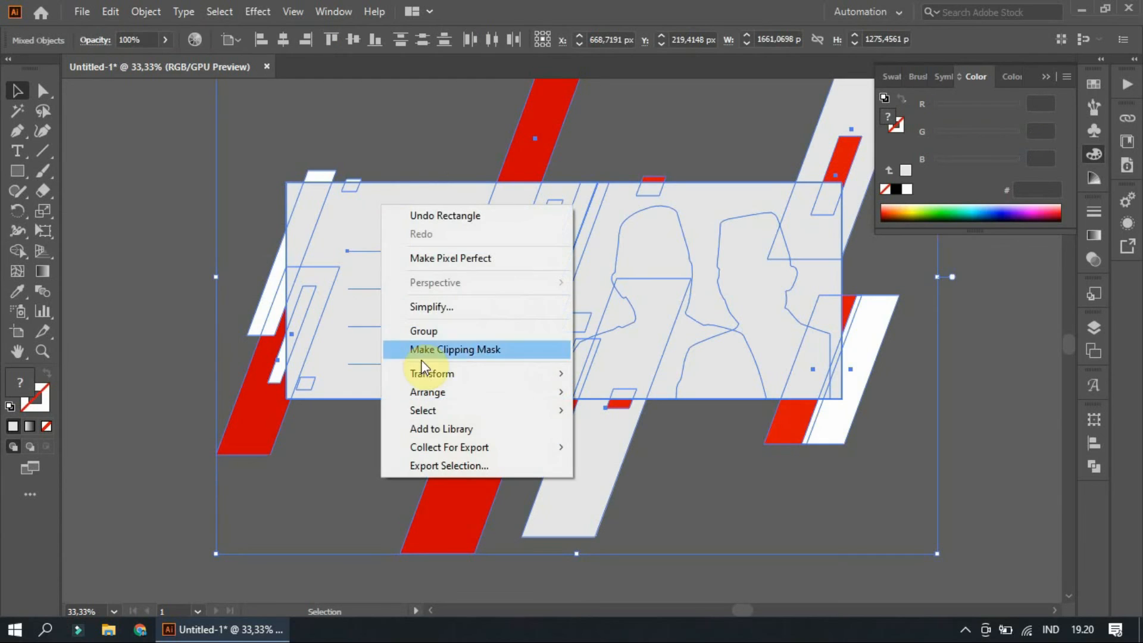
click(449, 355)
click(602, 470)
key(ctrl+plus)
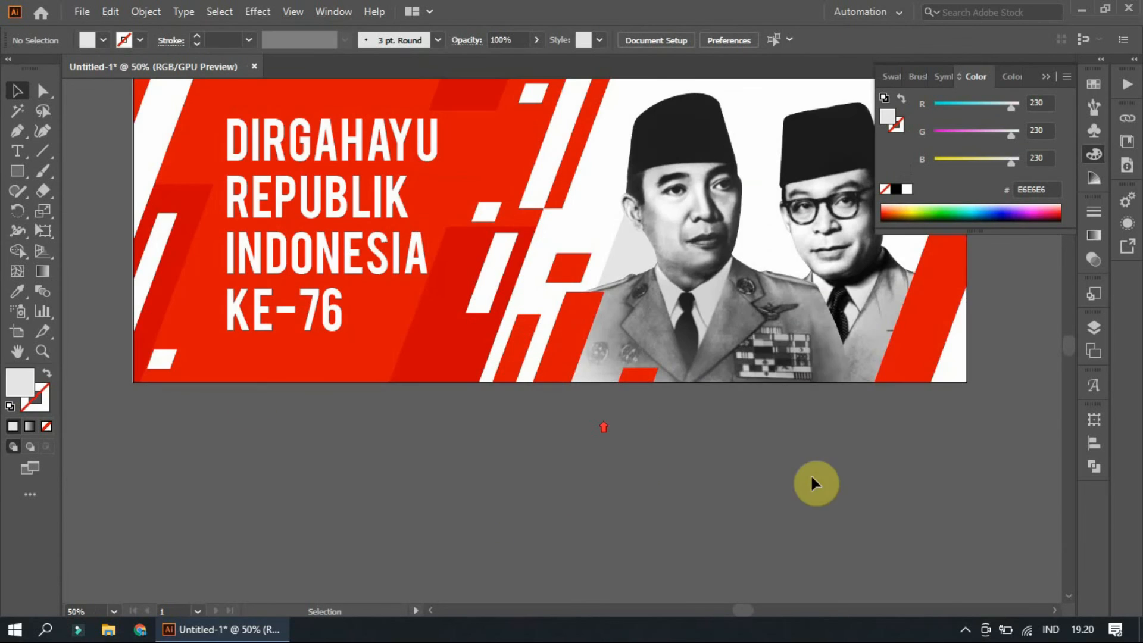
drag(811, 483, 803, 568)
mouse_move(860, 105)
mouse_down()
mouse_move(910, 95)
mouse_move(860, 97)
mouse_up()
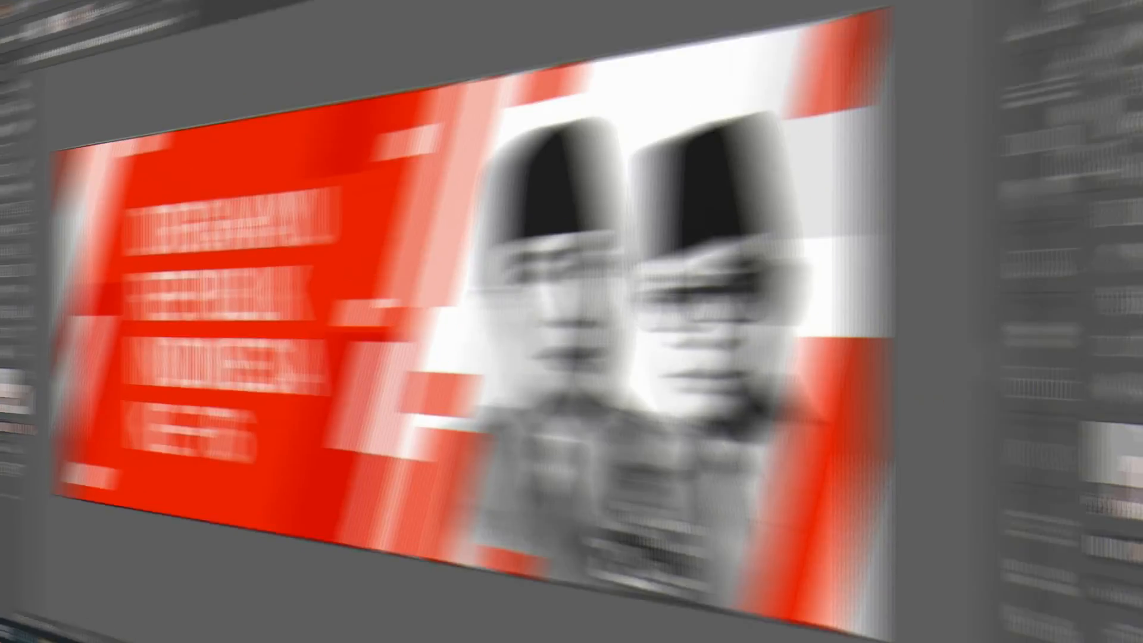